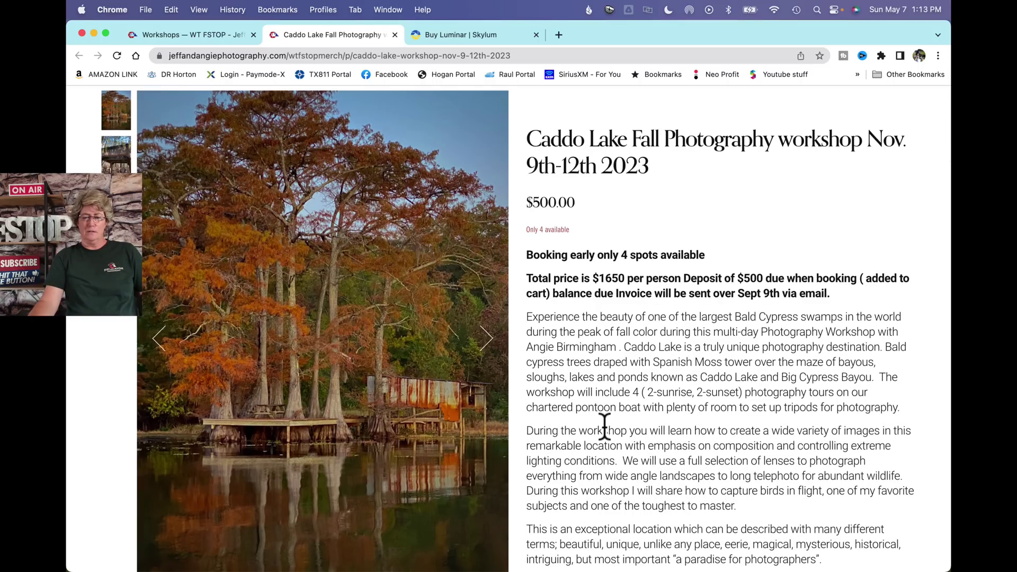
# Look over the Caddo Lake fall photography workshop's description and view its gallery photos
pyautogui.scroll(-3, 605, 427)
pyautogui.scroll(5, 603, 424)
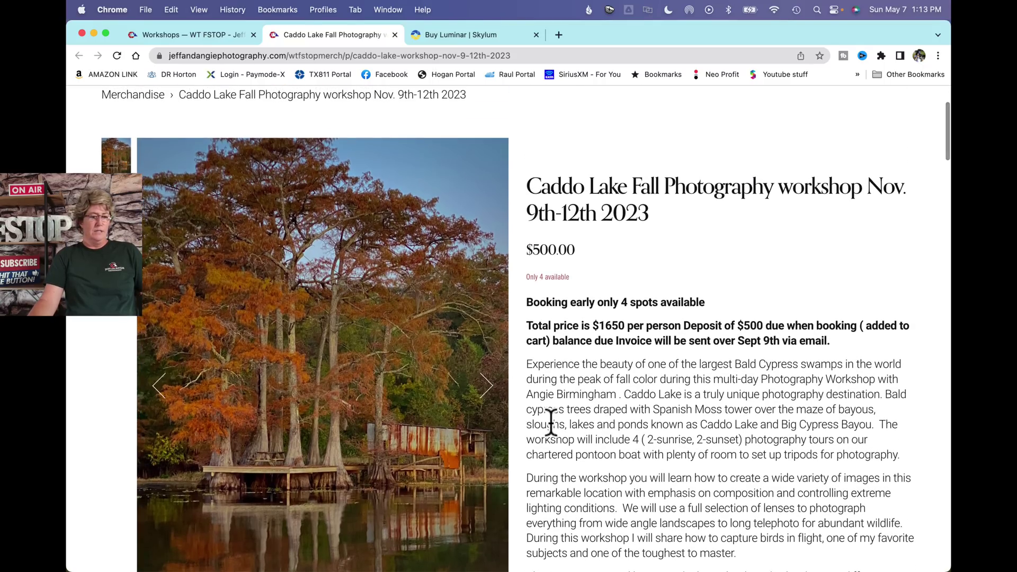
pyautogui.click(445, 329)
pyautogui.press('Escape')
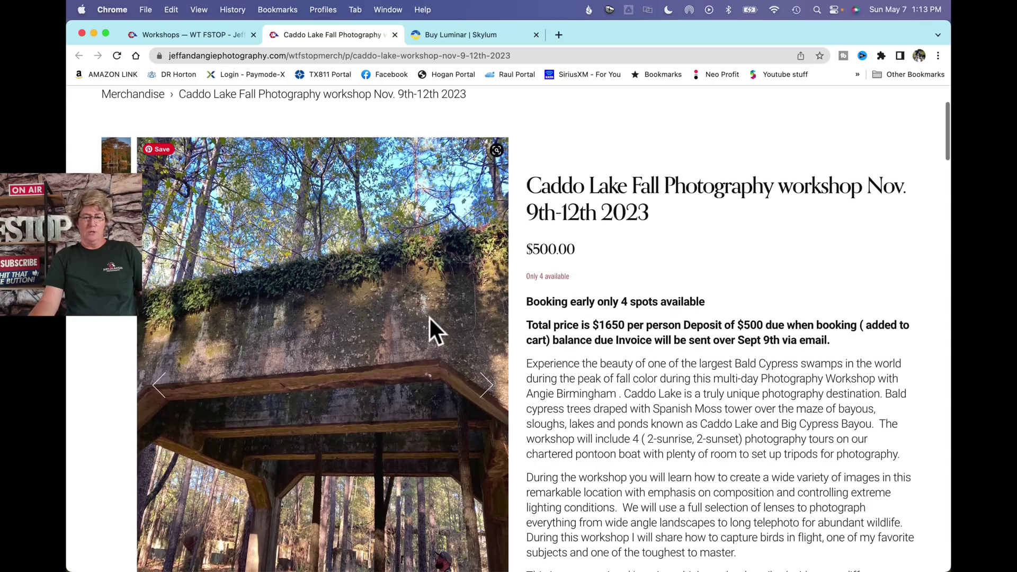
pyautogui.scroll(-3, 429, 316)
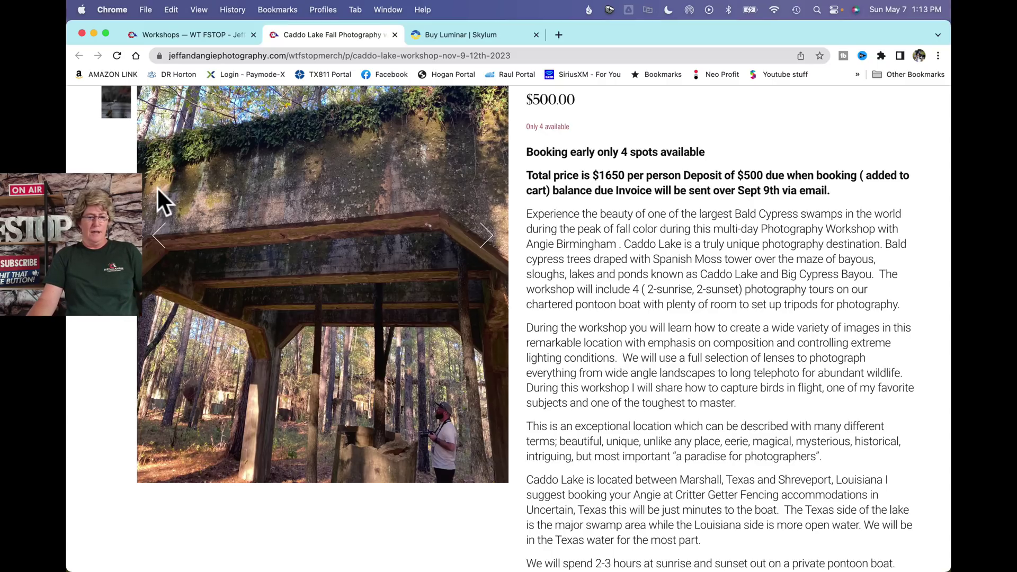
pyautogui.scroll(5, 169, 167)
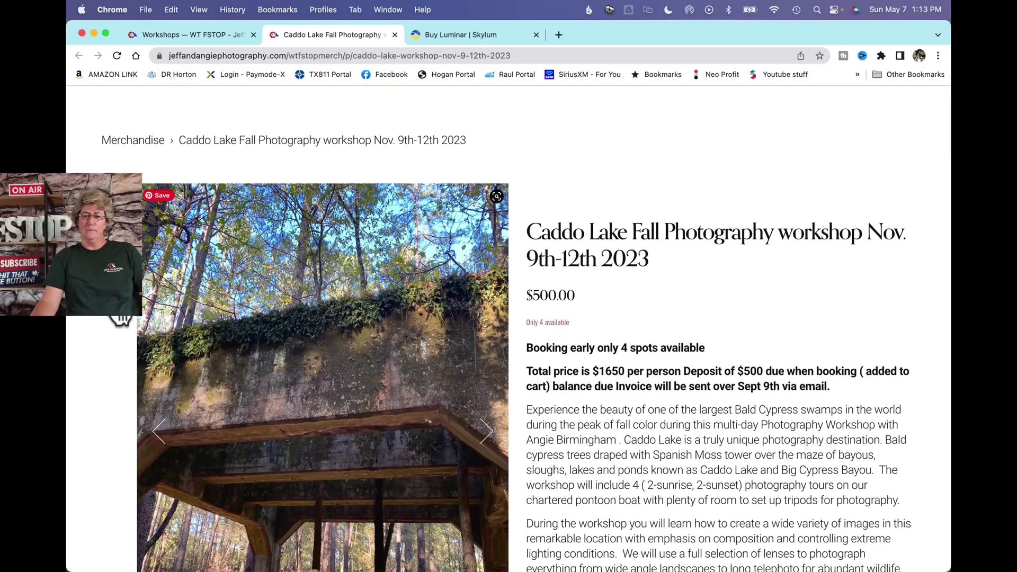
pyautogui.scroll(-1, 255, 304)
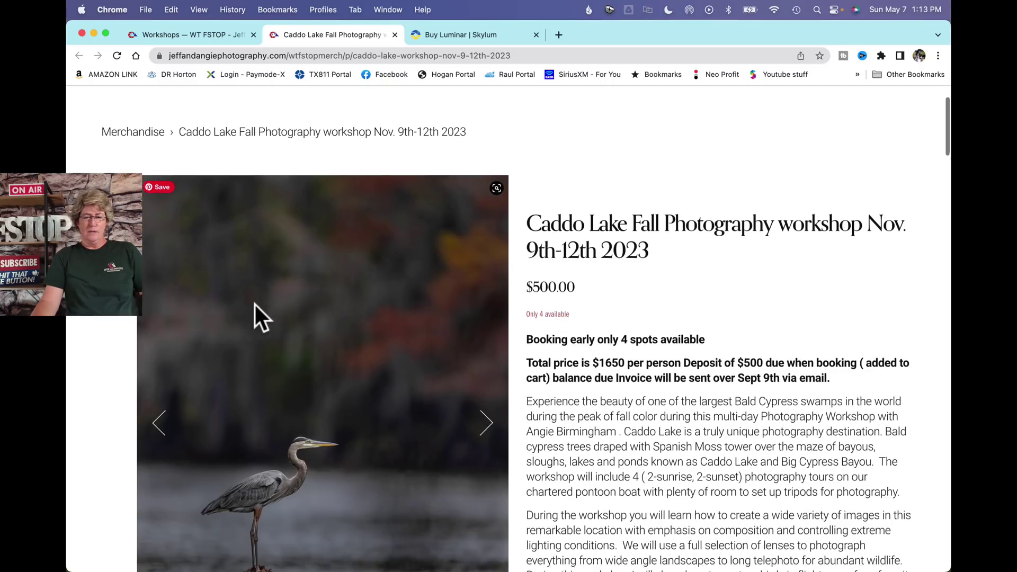
pyautogui.scroll(-4, 255, 304)
pyautogui.scroll(2, 255, 304)
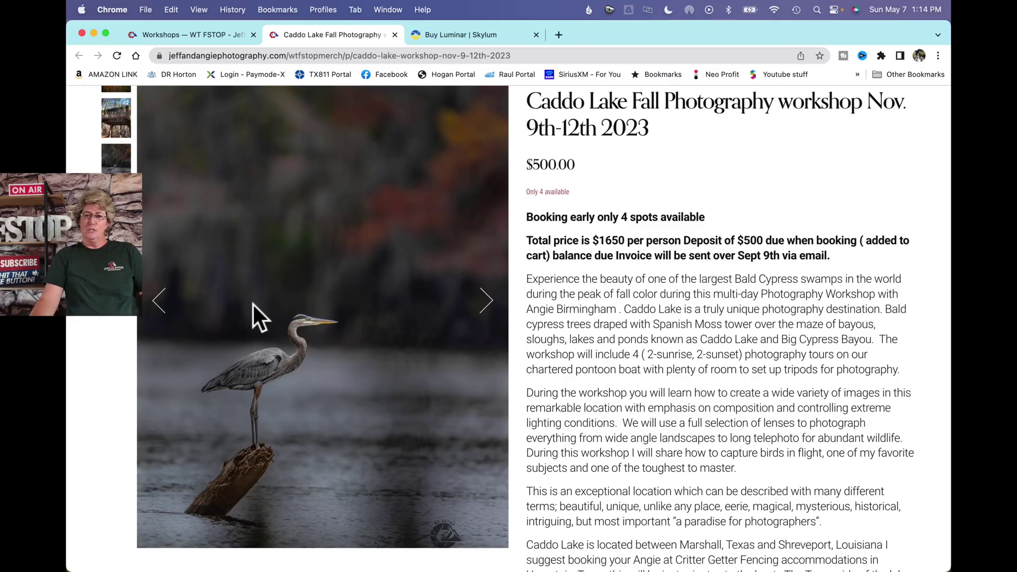
pyautogui.scroll(3, 115, 133)
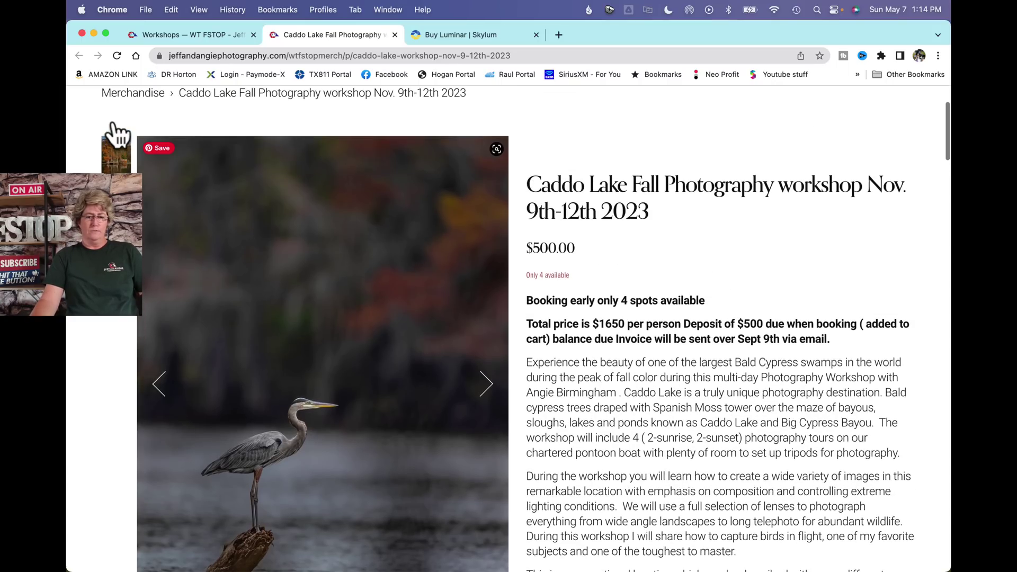
pyautogui.click(118, 165)
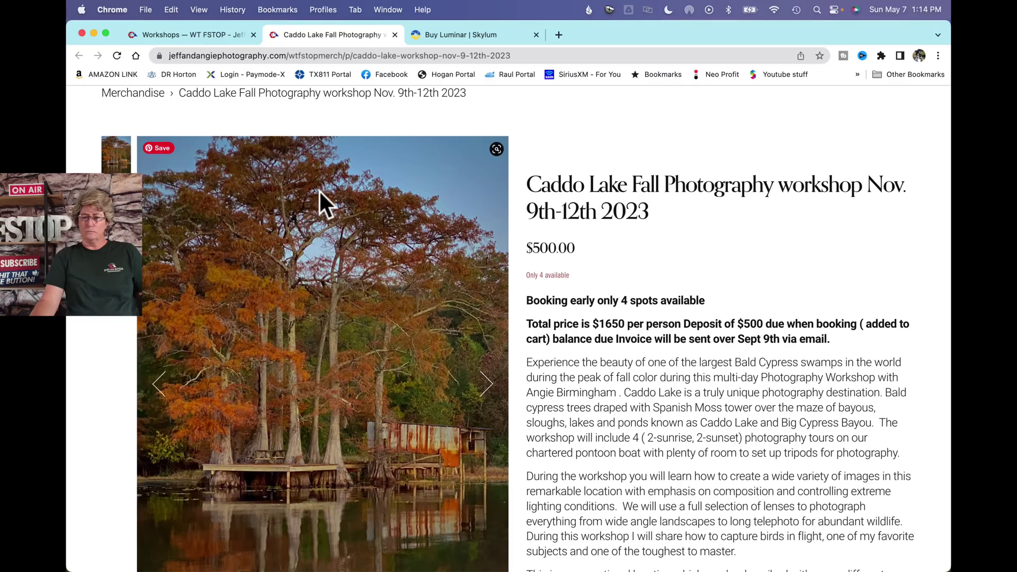
# Switch to Luminar Neo and inspect the fox's face in the open photo at close zoom
pyautogui.moveTo(600, 545)
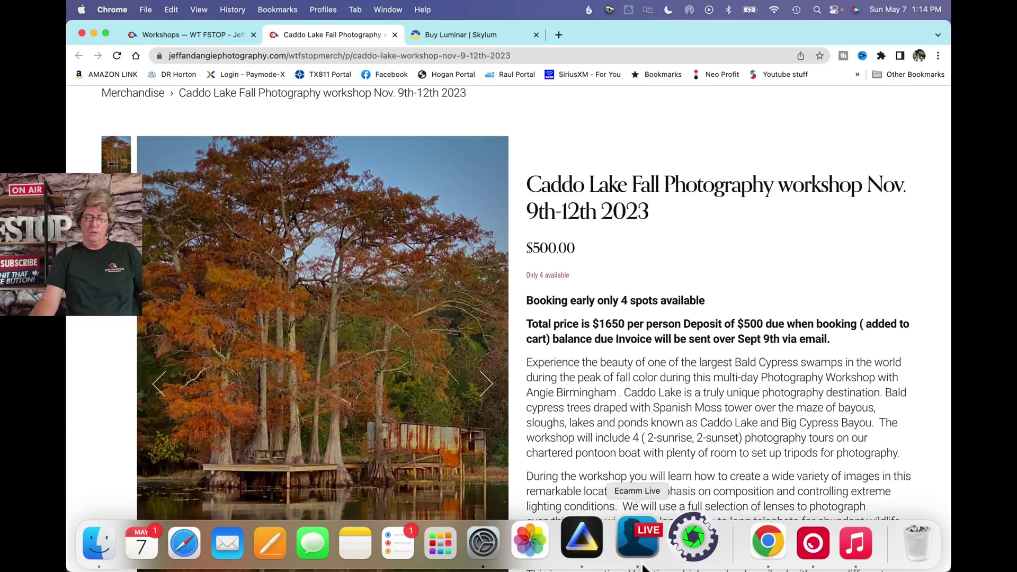
pyautogui.click(598, 542)
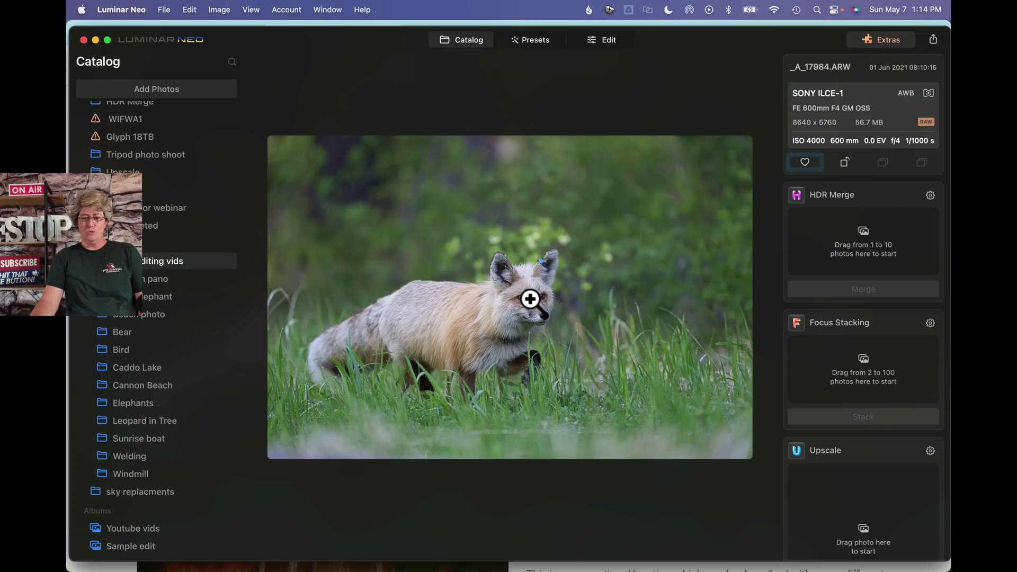
pyautogui.click(531, 300)
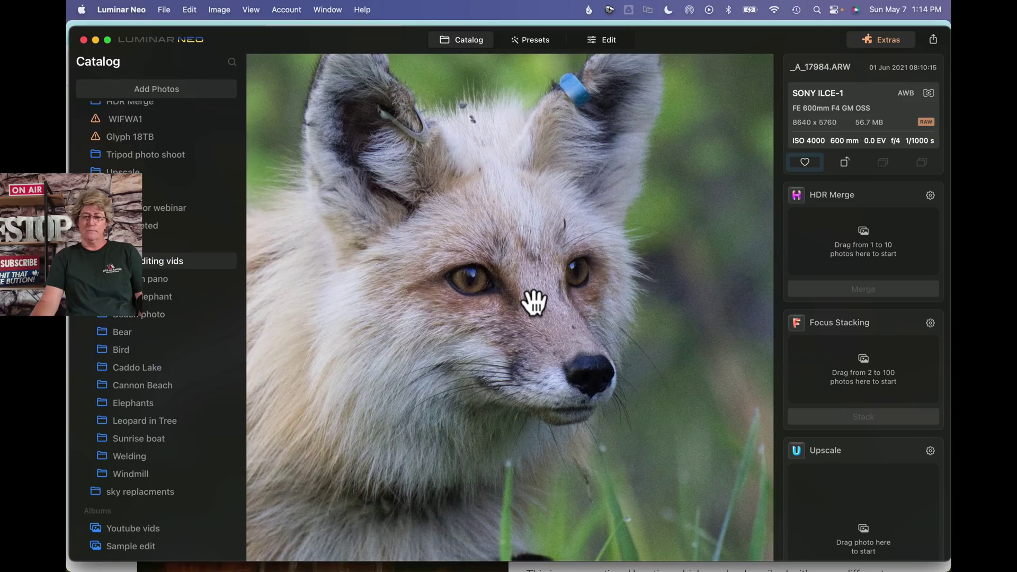
pyautogui.click(533, 301)
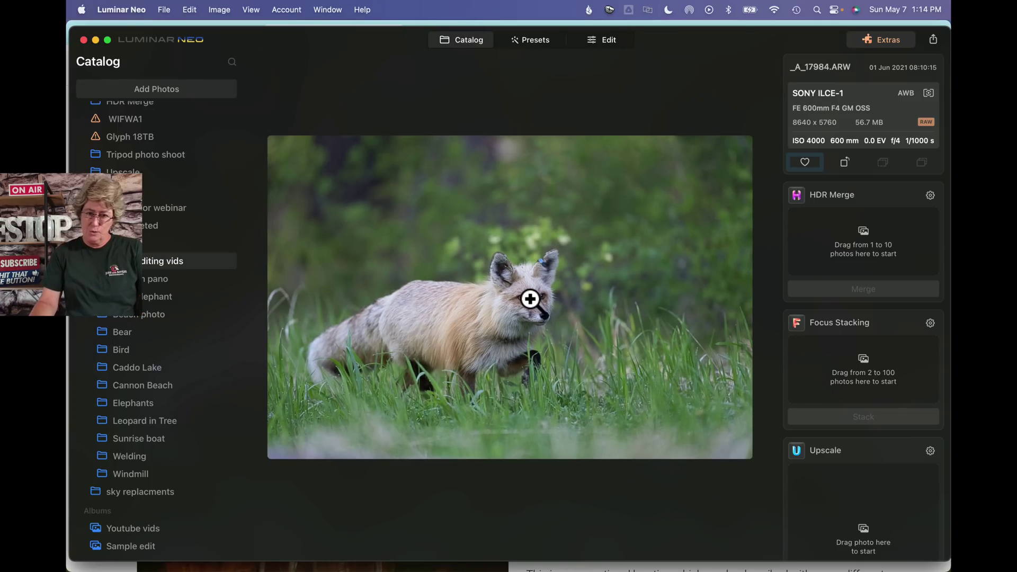
# Reveal the fox photo's original RAW file in Finder and open it with DxO PureRAW 3
pyautogui.rightClick(530, 299)
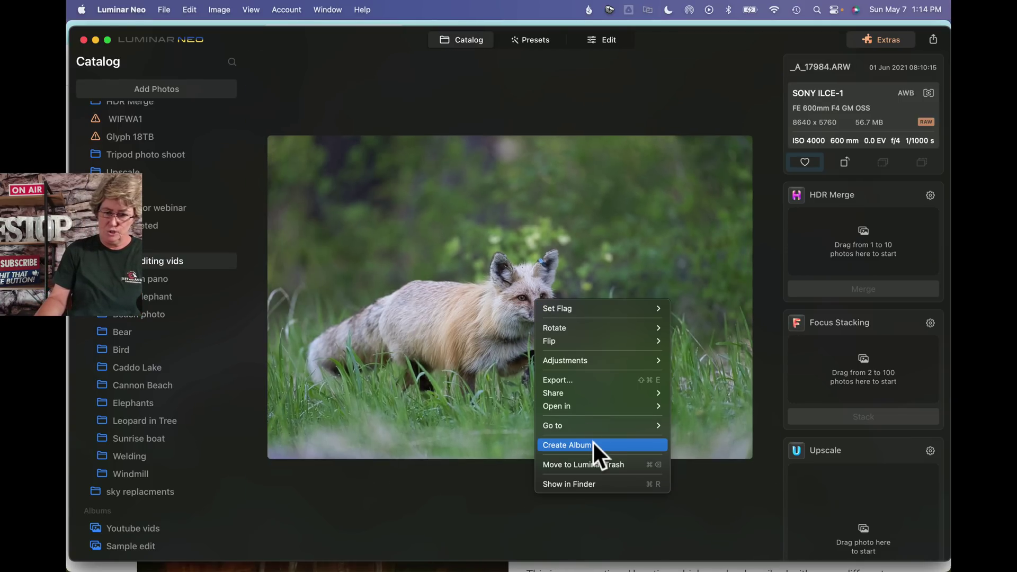
pyautogui.moveTo(591, 427)
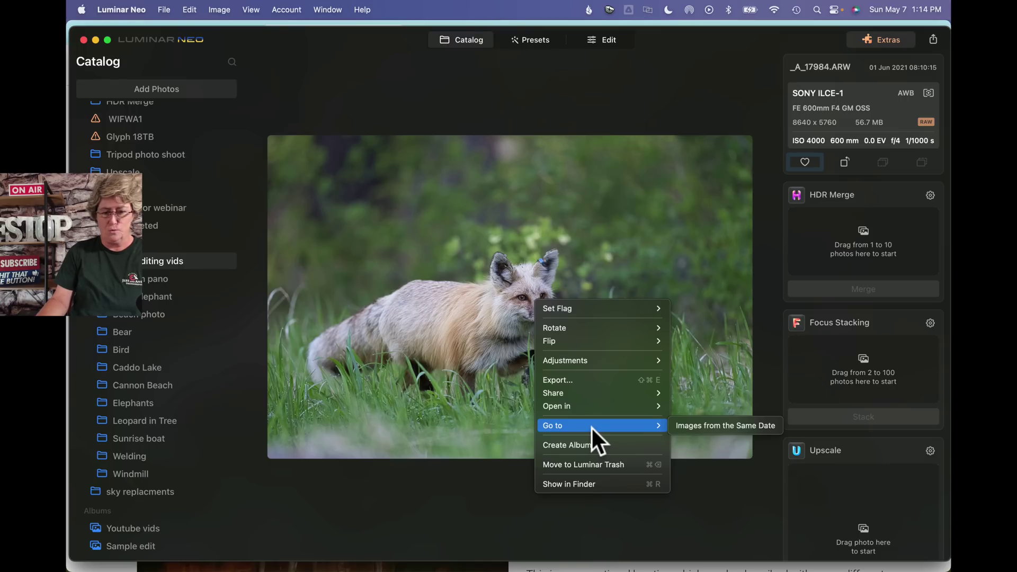
pyautogui.click(568, 486)
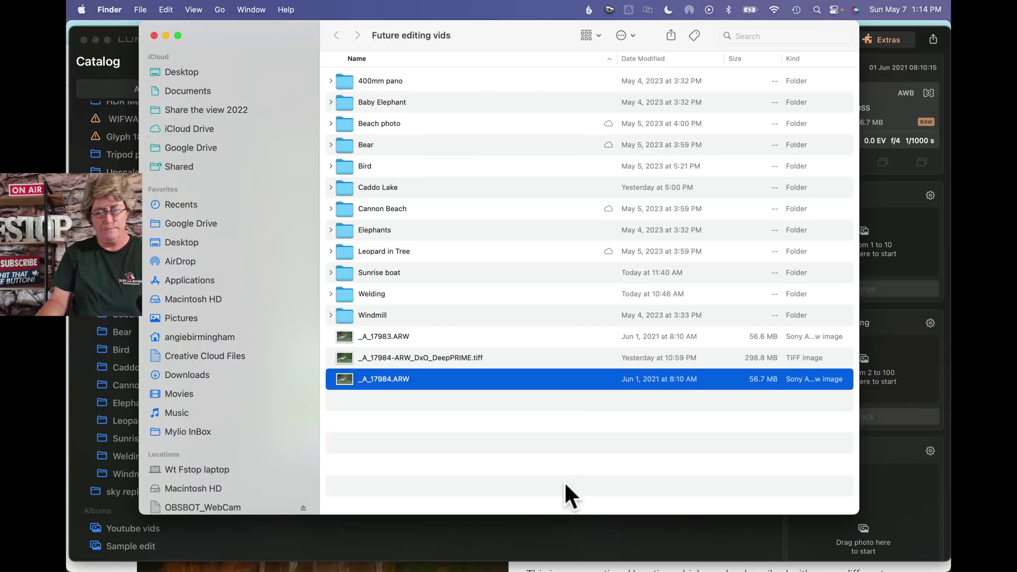
pyautogui.rightClick(358, 380)
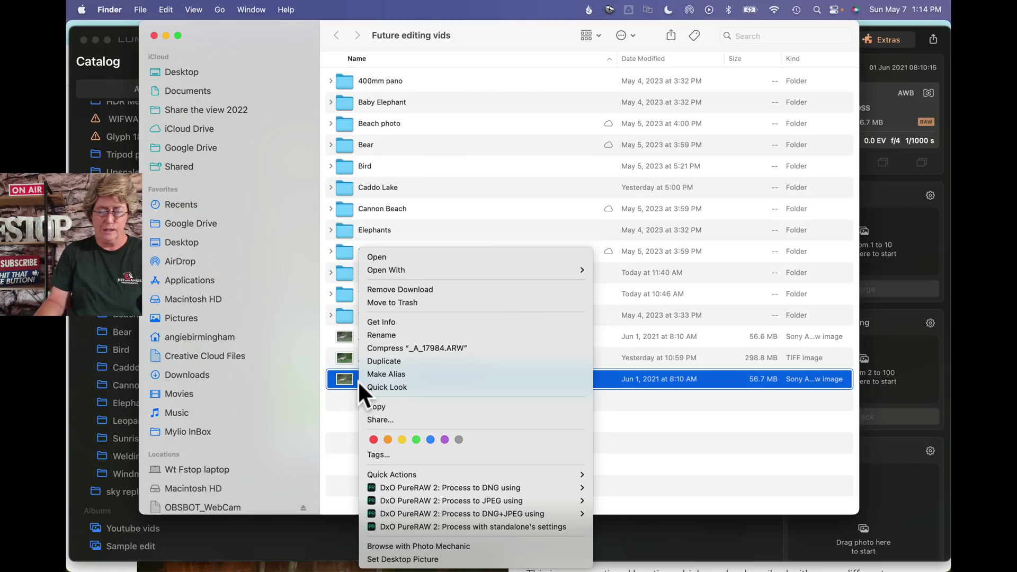
pyautogui.moveTo(479, 469)
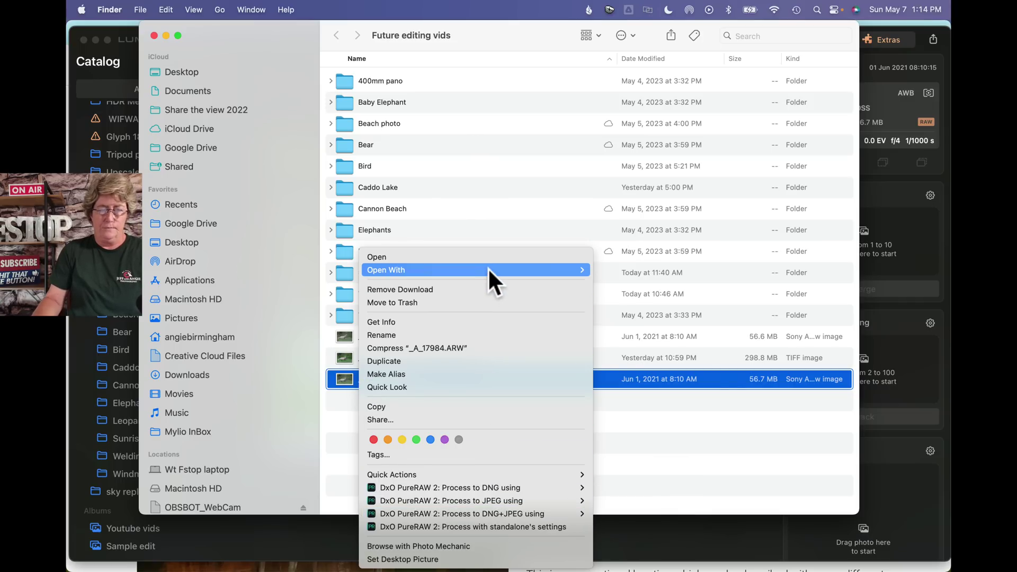
pyautogui.moveTo(488, 268)
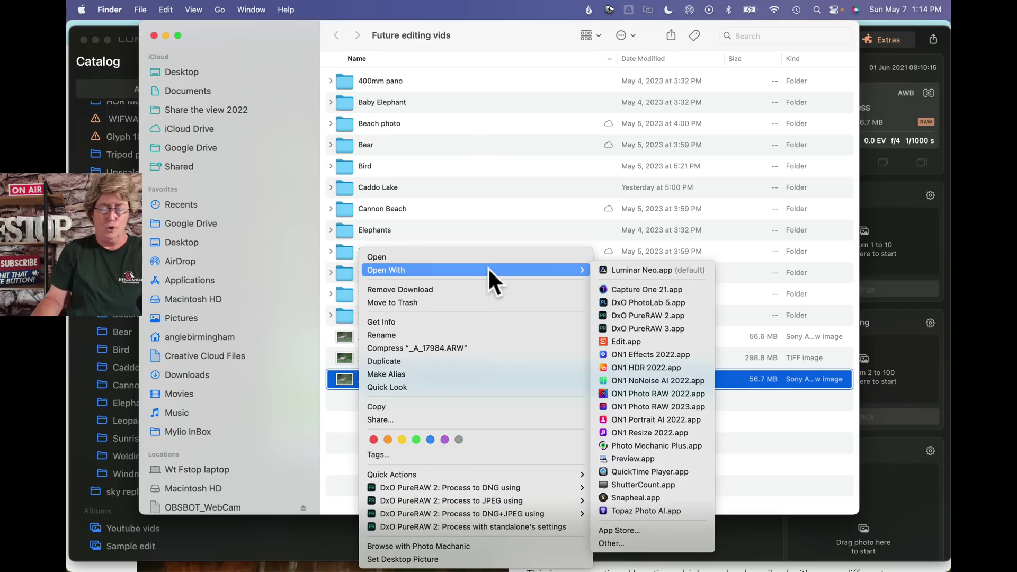
pyautogui.click(664, 329)
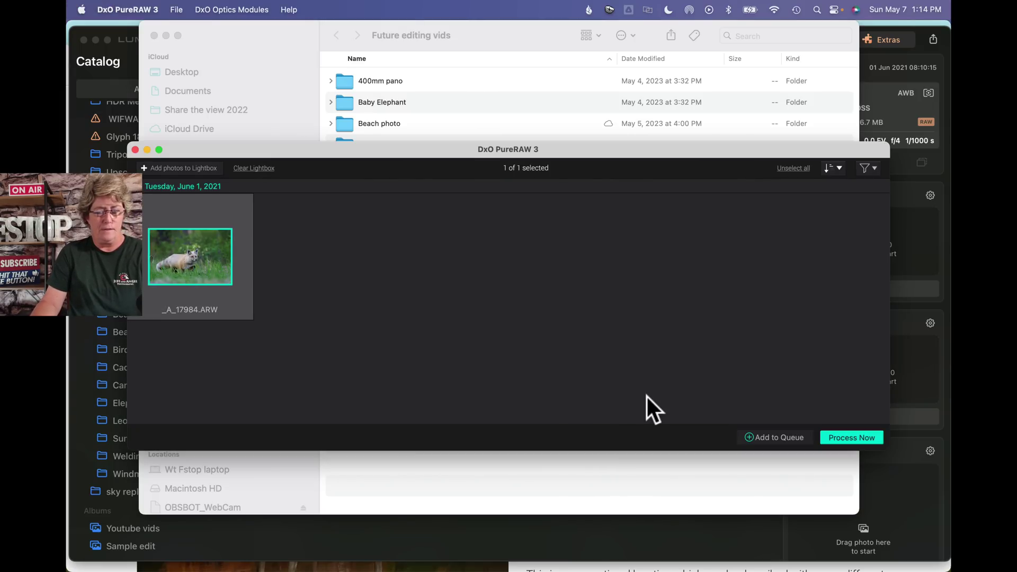
# Review the processing and file renaming options, then process the fox photo with DeepPRIME as a 16-bit TIFF exported to Luminar Neo
pyautogui.click(866, 438)
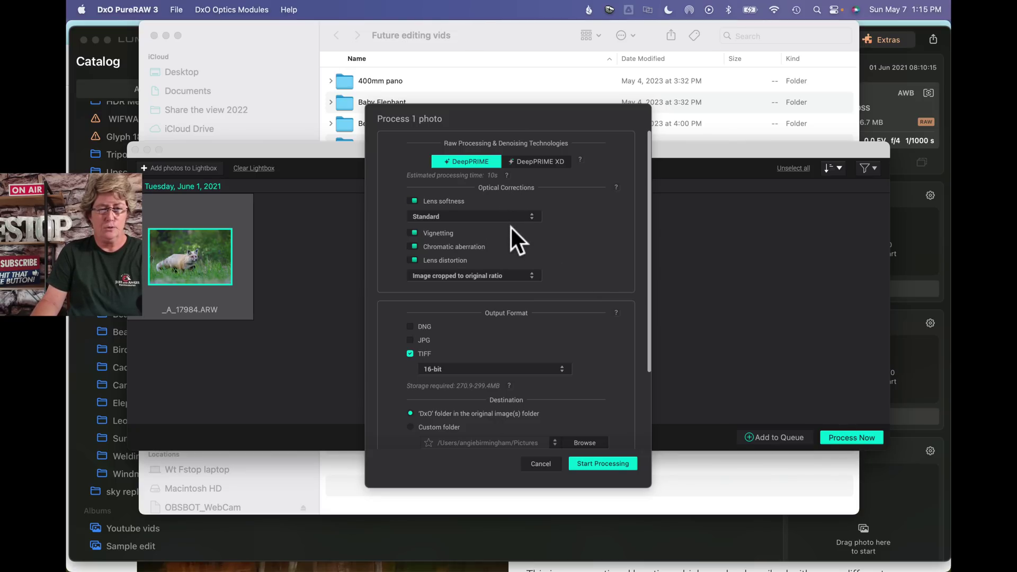
pyautogui.scroll(-5, 510, 225)
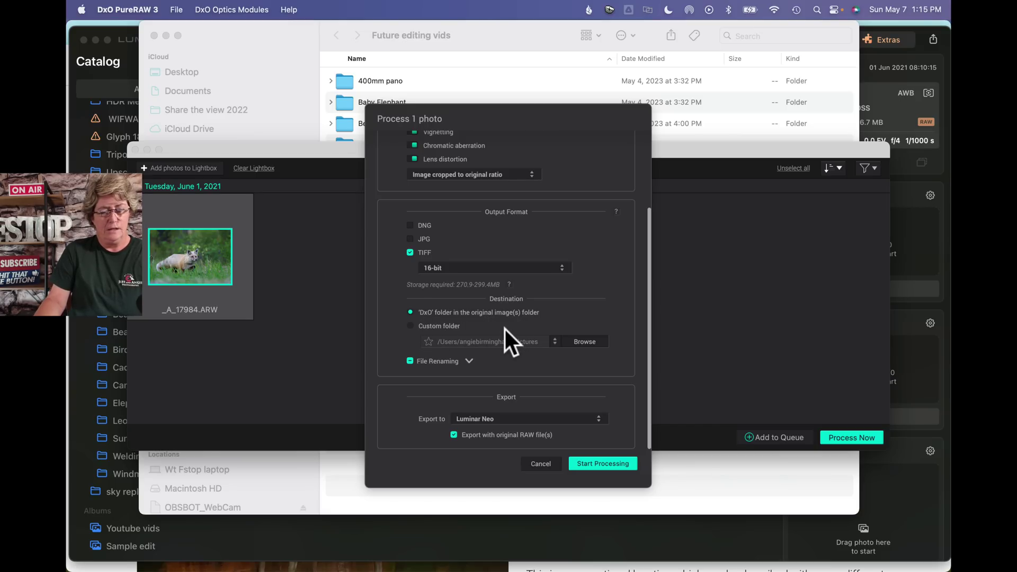
pyautogui.click(467, 361)
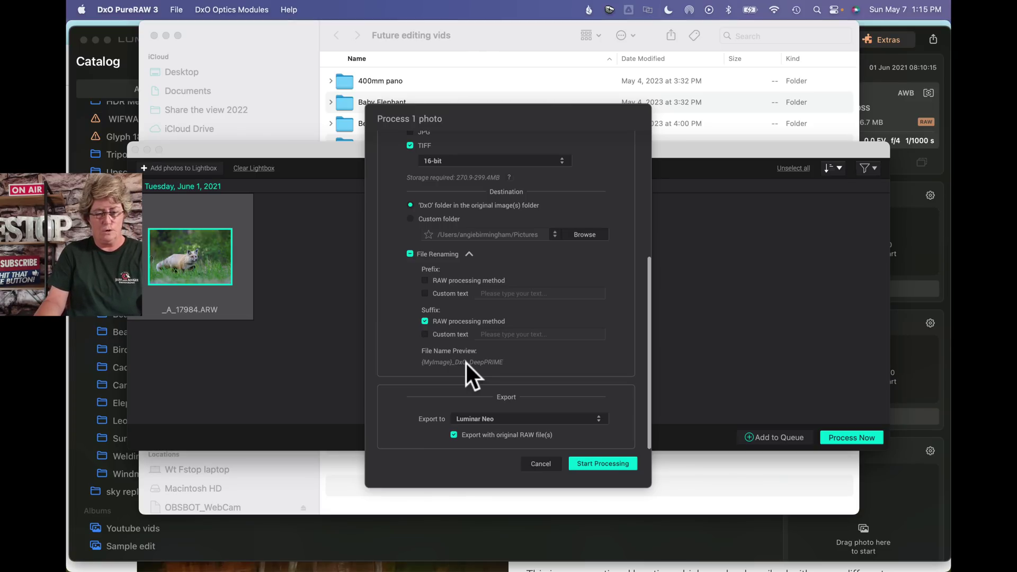
pyautogui.scroll(1, 523, 389)
pyautogui.scroll(-1, 519, 356)
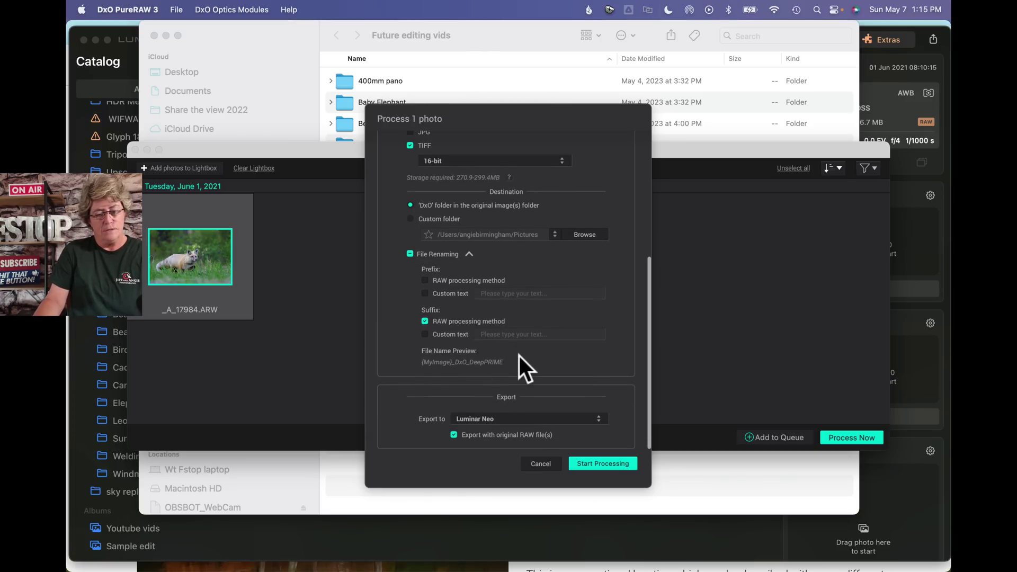
pyautogui.click(544, 418)
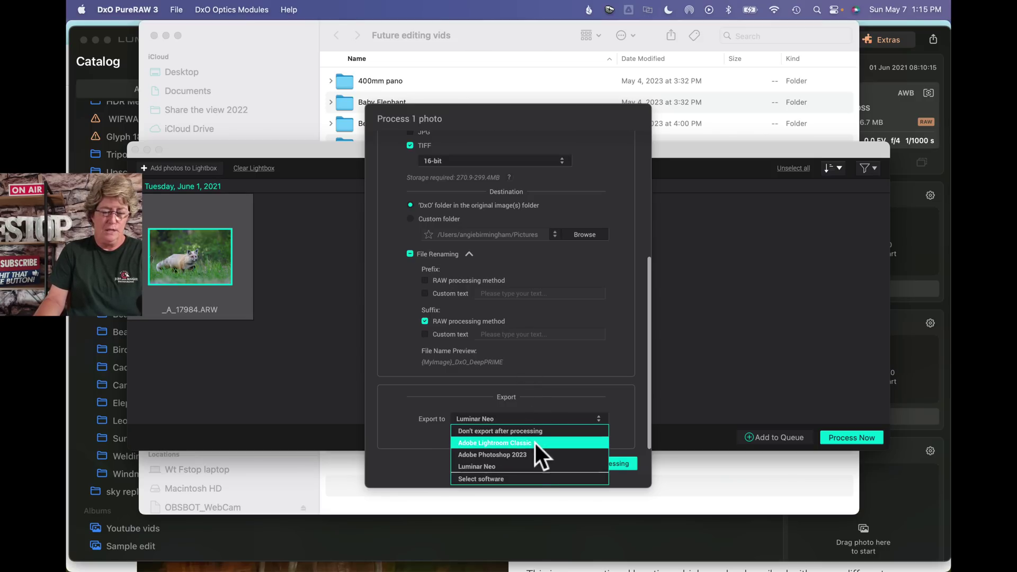
pyautogui.click(516, 466)
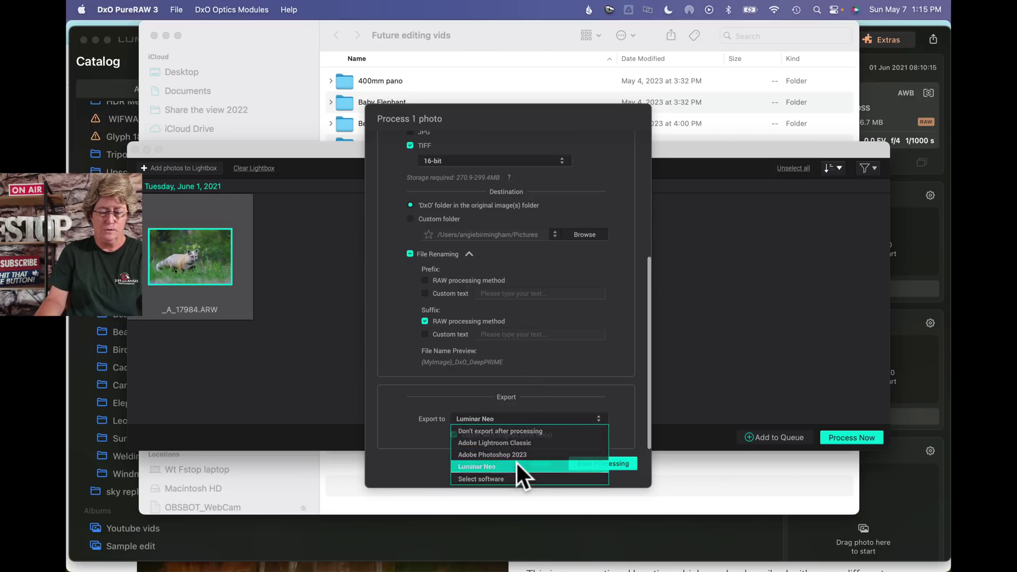
pyautogui.click(608, 463)
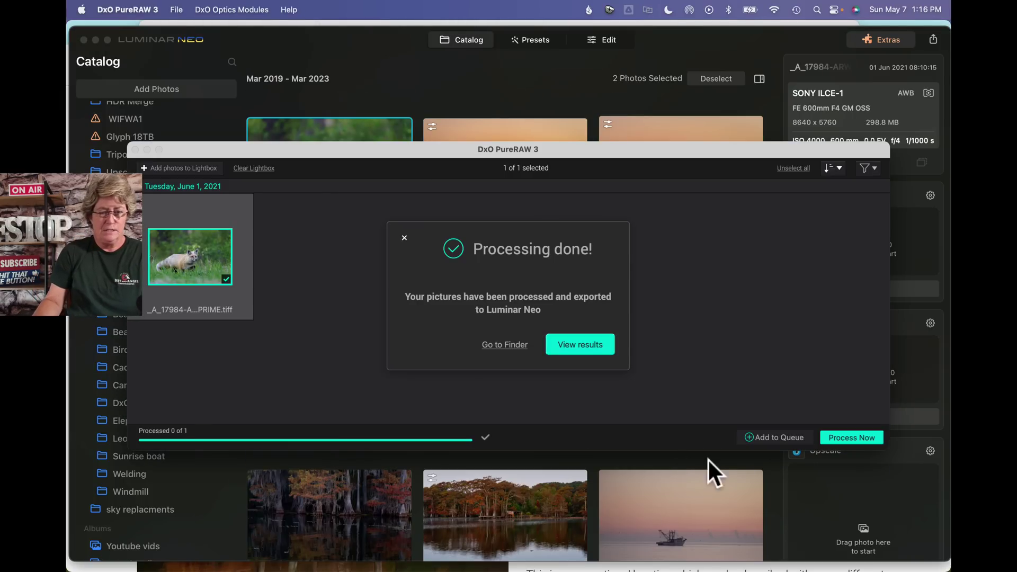
# Compare the original RAW with the processed TIFF in full screen, then close the comparison and restore the window size
pyautogui.click(578, 341)
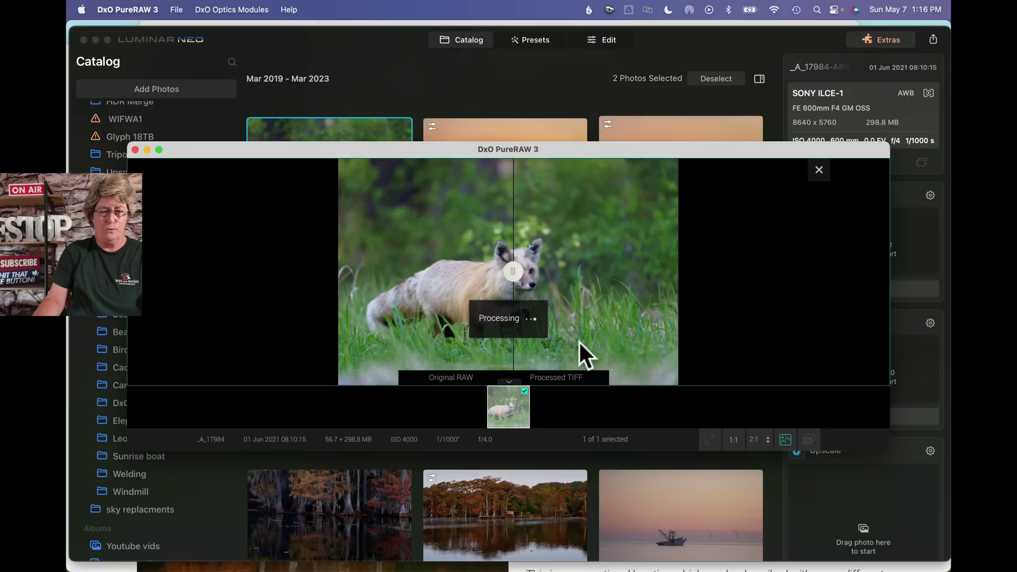
pyautogui.moveTo(512, 271); pyautogui.dragTo(400, 313)
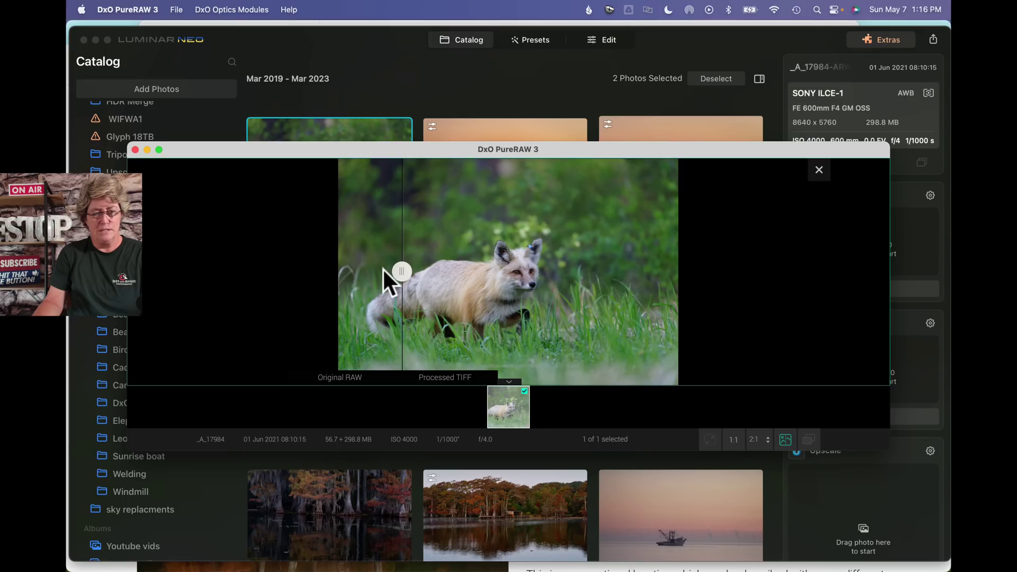
pyautogui.click(159, 149)
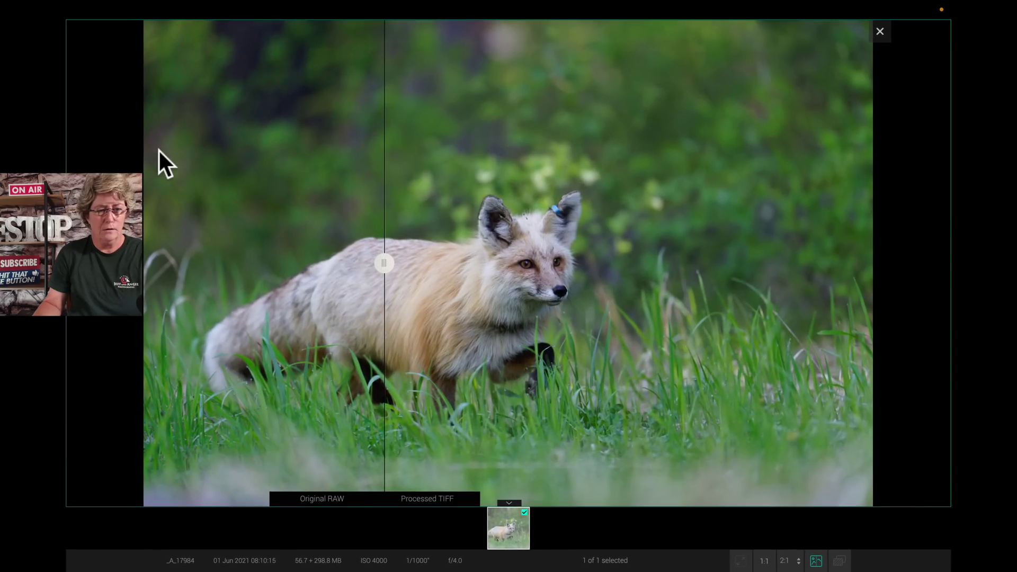
pyautogui.moveTo(384, 263); pyautogui.dragTo(264, 265)
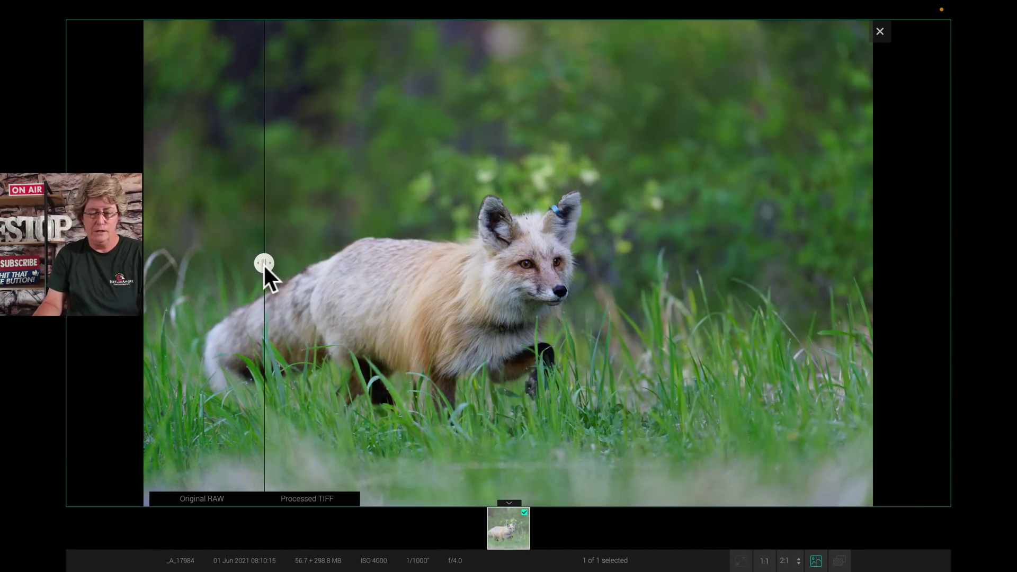
pyautogui.press('Escape')
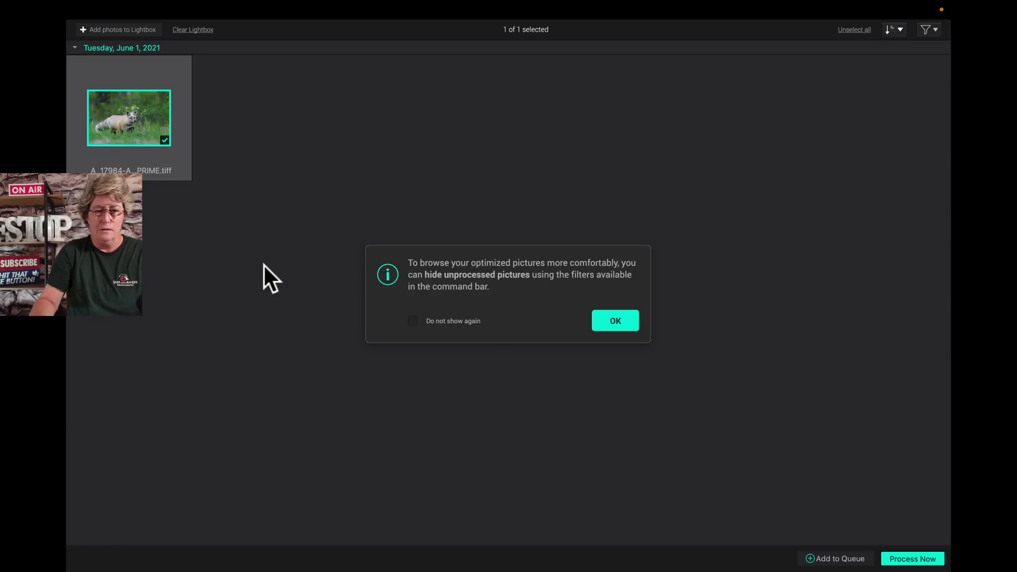
pyautogui.click(623, 318)
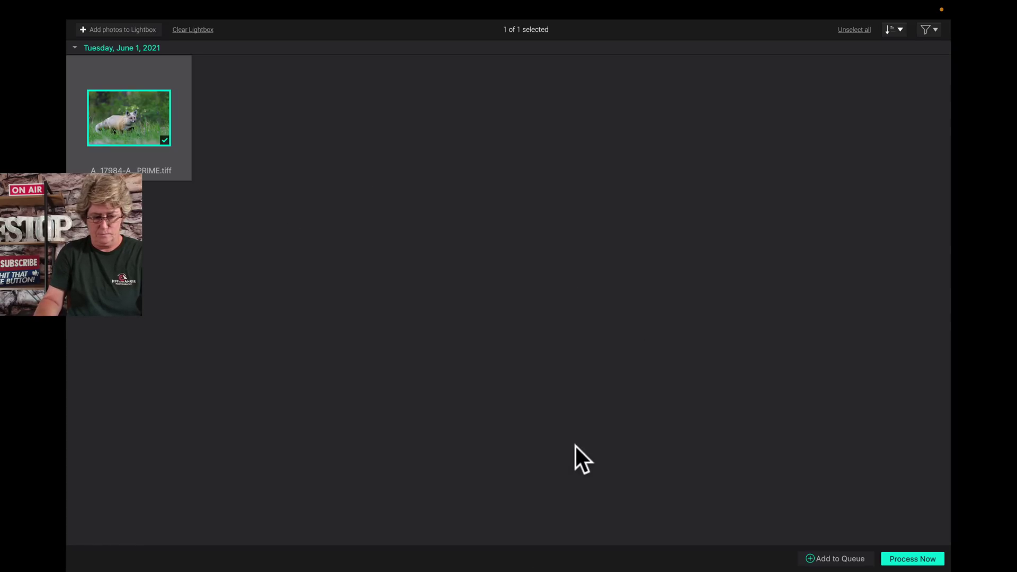
pyautogui.press('ctrl+super+f')
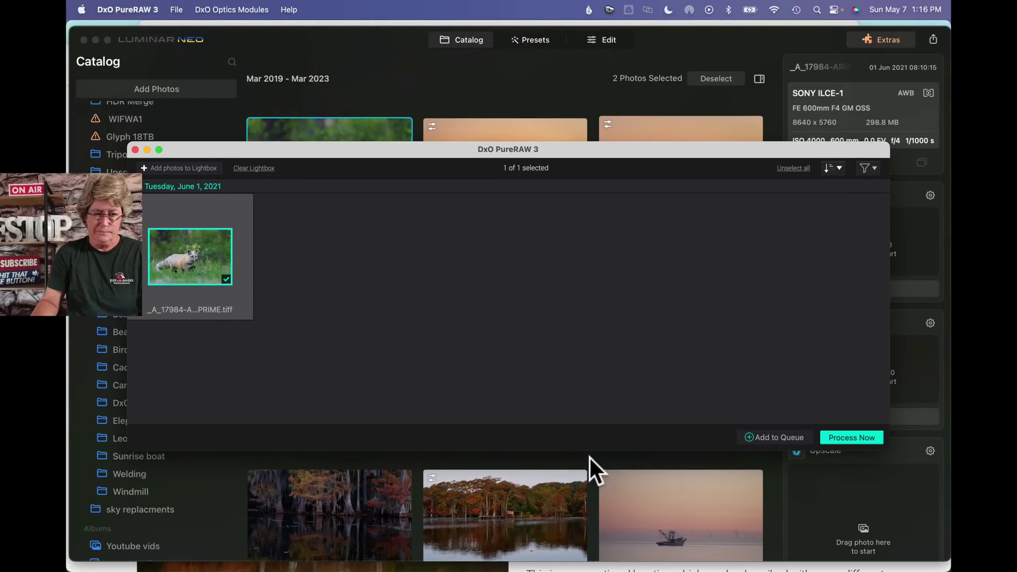
# Return to Luminar Neo and look over the catalog for the exported fox TIFF
pyautogui.click(379, 119)
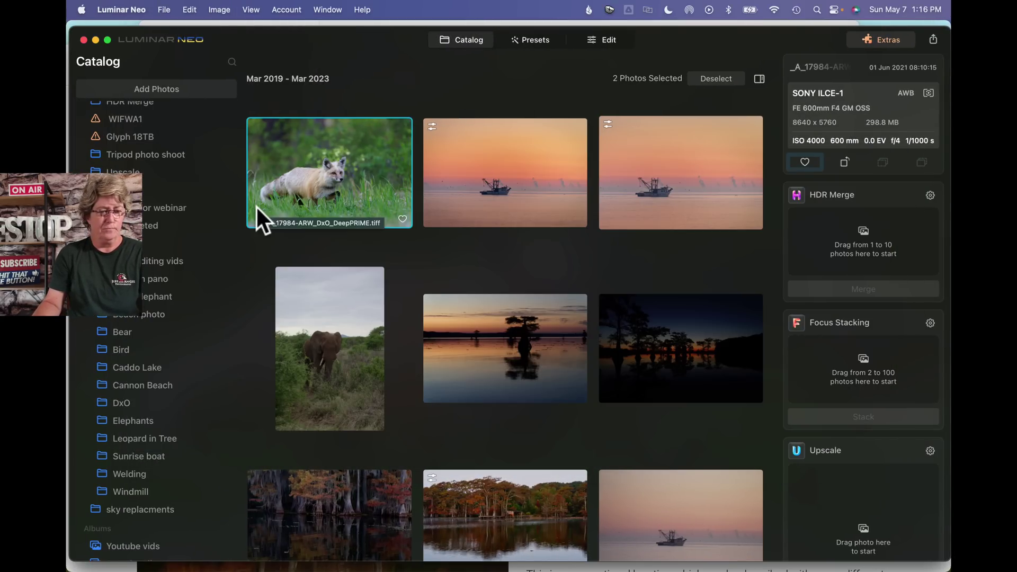
pyautogui.scroll(-2, 256, 206)
pyautogui.scroll(2, 256, 207)
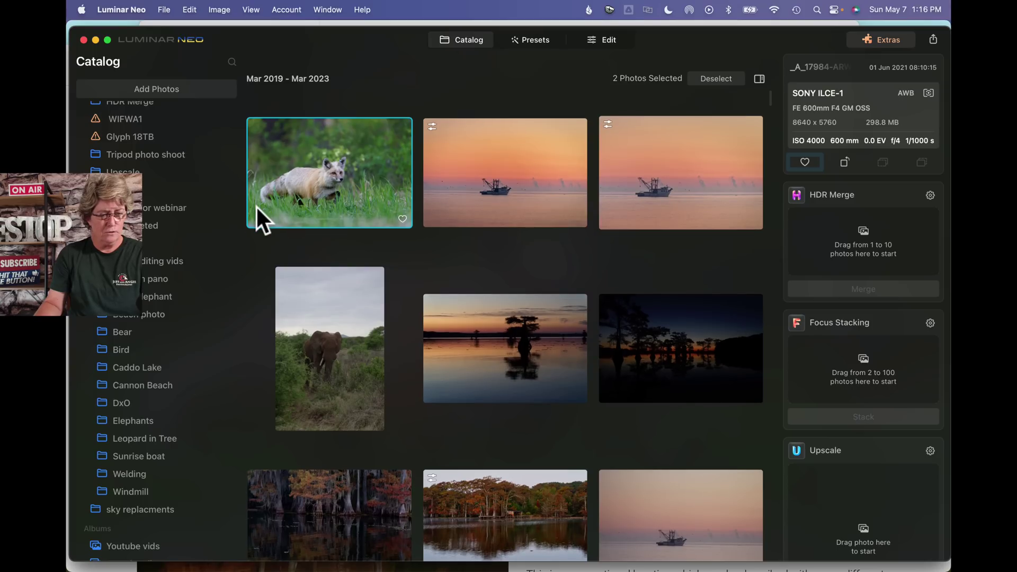
# Locate the DxO folder in the catalog and open it to check which photos it holds
pyautogui.scroll(-1, 183, 288)
pyautogui.scroll(1, 184, 288)
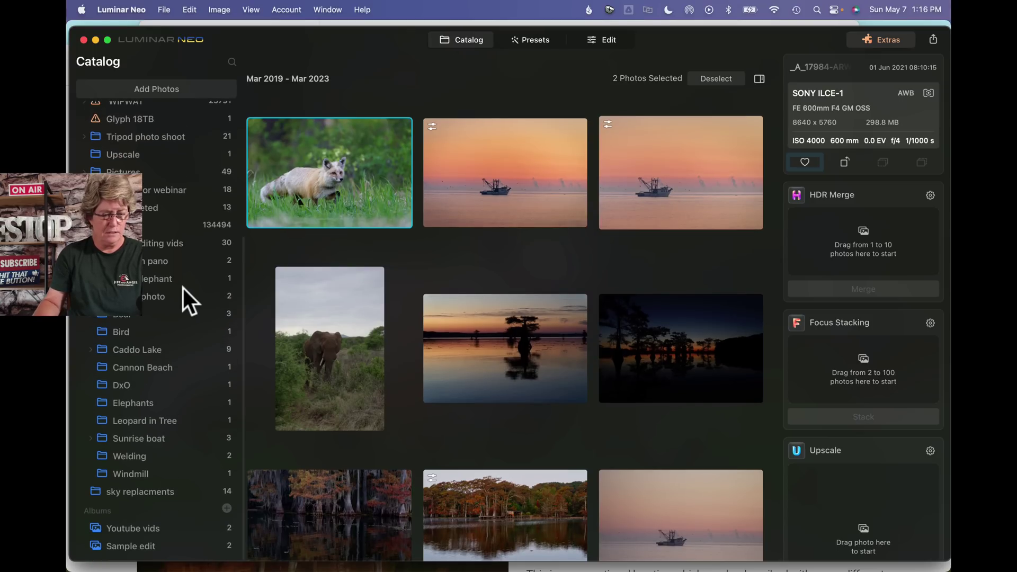
pyautogui.scroll(1, 195, 291)
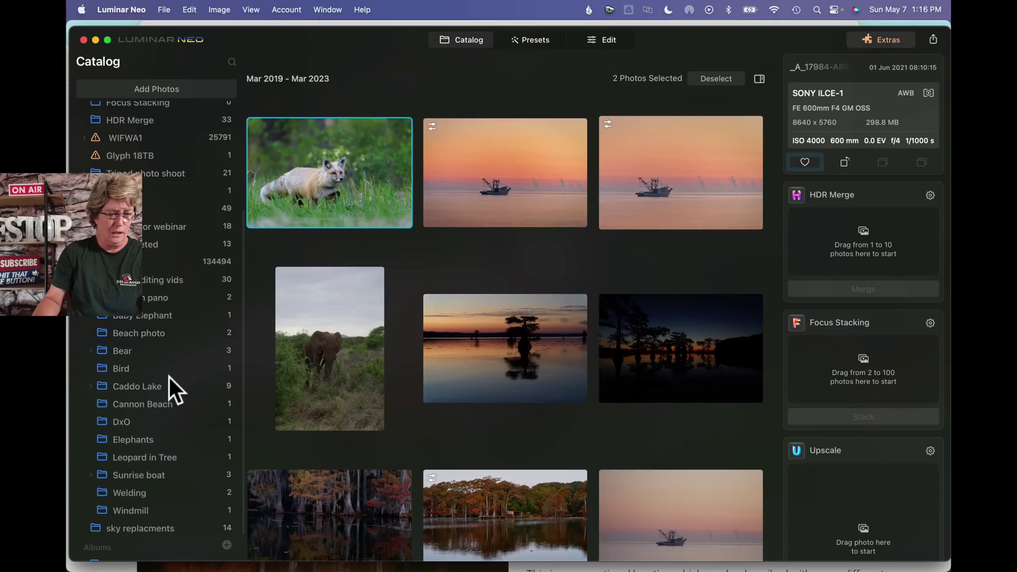
pyautogui.scroll(-2, 181, 392)
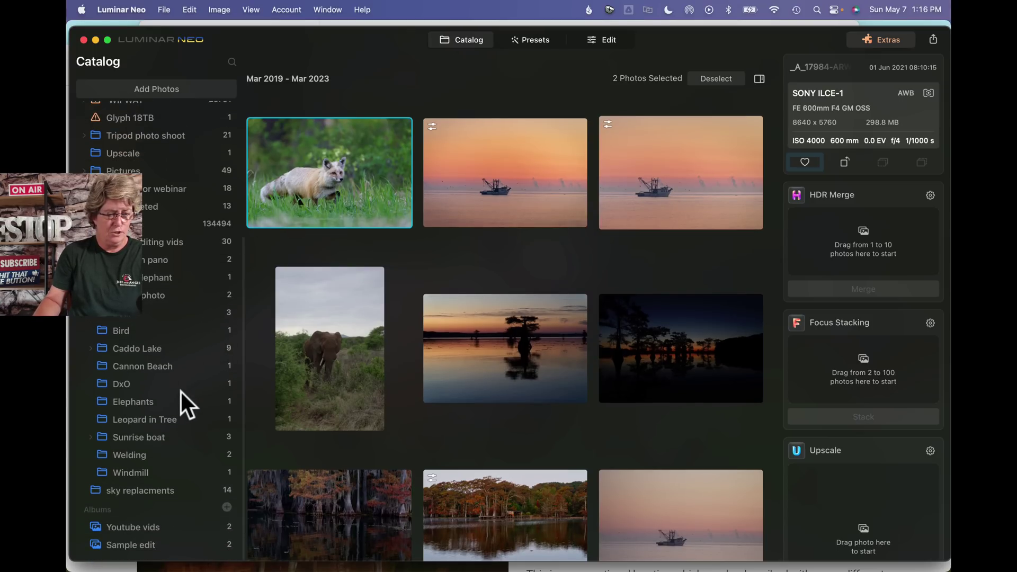
pyautogui.click(121, 385)
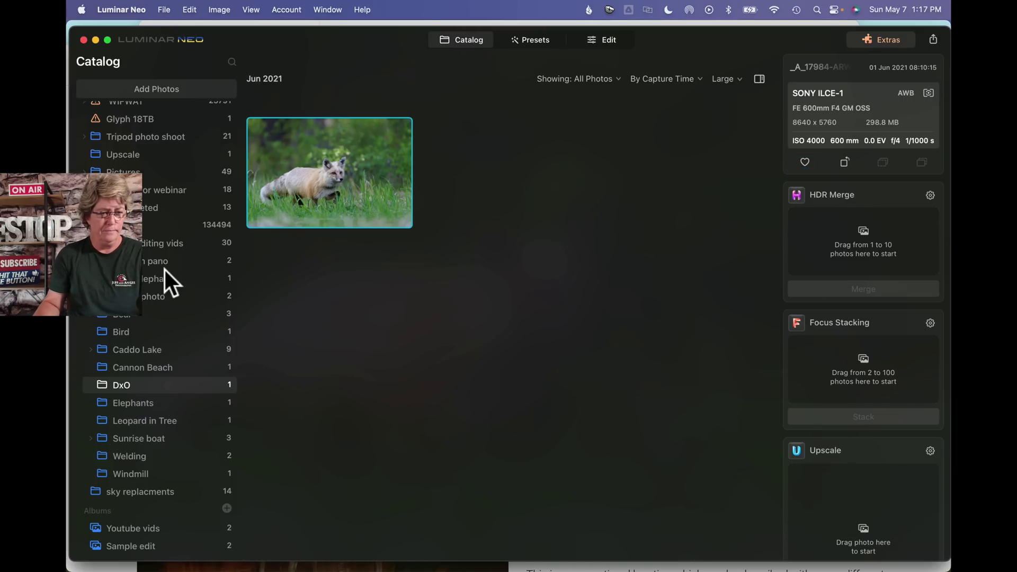
# Move the processed fox TIFF from the editing vids folder into the DxO folder and open the DxO folder
pyautogui.click(179, 246)
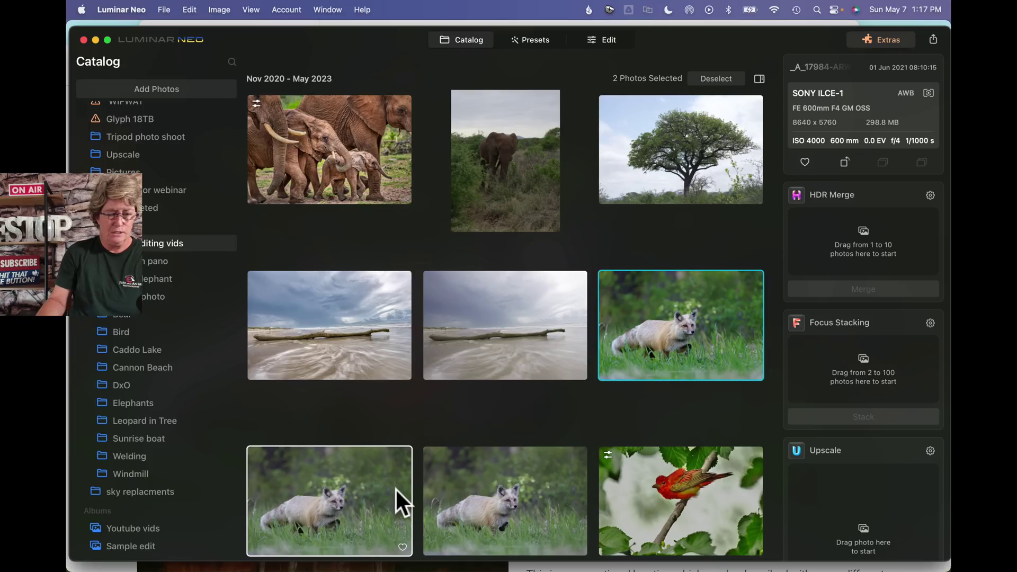
pyautogui.scroll(-3, 356, 498)
pyautogui.moveTo(361, 399); pyautogui.dragTo(132, 387)
pyautogui.click(132, 386)
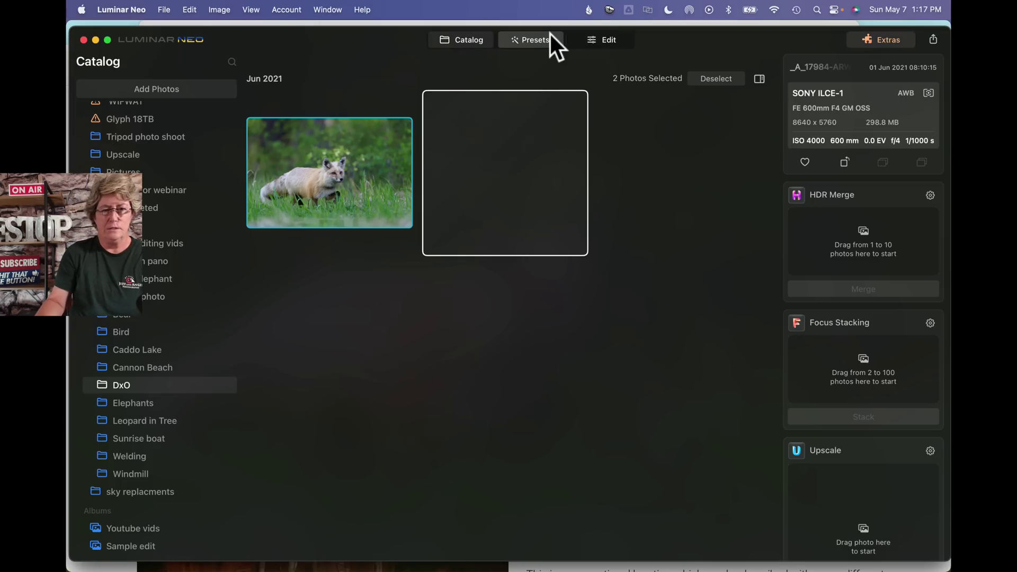
# Open the processed fox photo for editing and, in Develop, set Highlights to -100, Shadows to 48 and Smart Contrast to 36
pyautogui.click(602, 42)
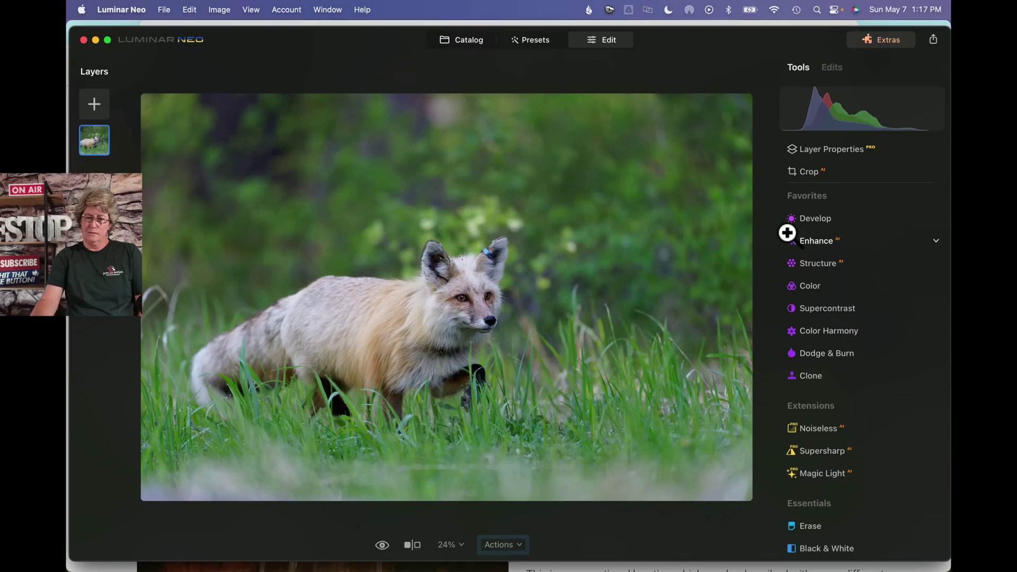
pyautogui.click(808, 220)
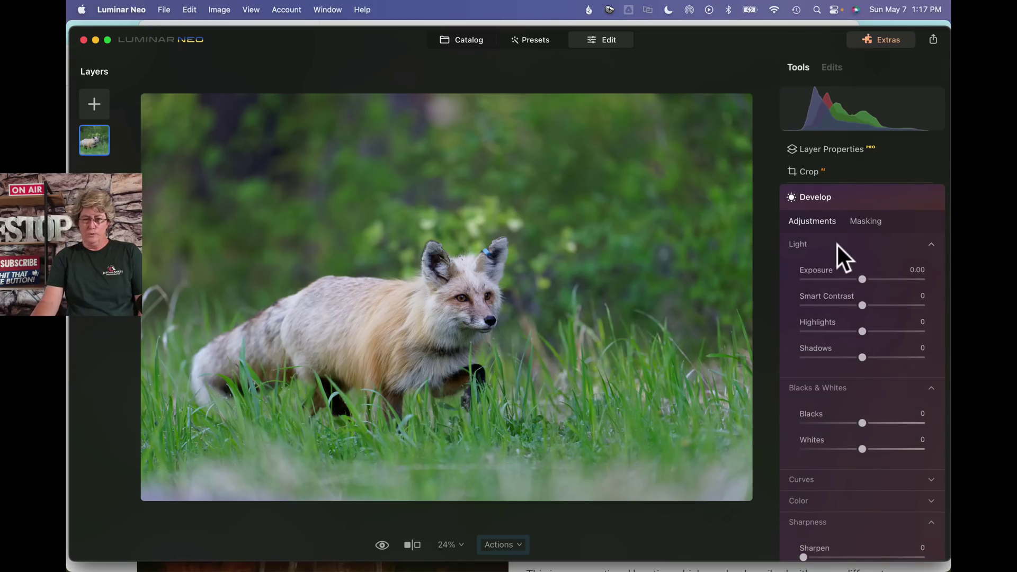
pyautogui.moveTo(862, 330); pyautogui.dragTo(803, 332)
pyautogui.moveTo(862, 357); pyautogui.dragTo(890, 358)
pyautogui.moveTo(862, 305)
pyautogui.mouseDown()
pyautogui.moveTo(886, 306)
pyautogui.moveTo(863, 305)
pyautogui.mouseUp()
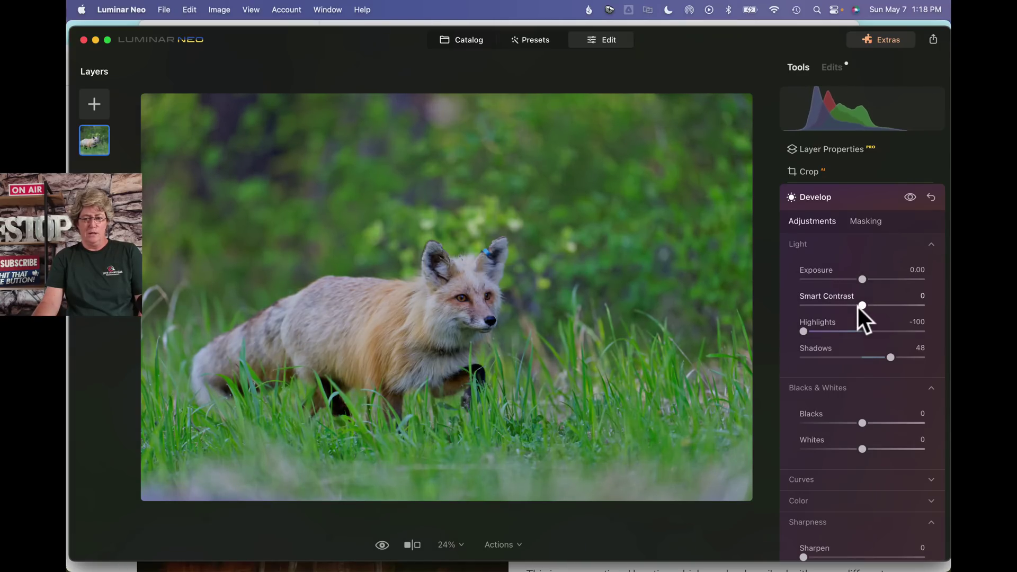
pyautogui.moveTo(862, 305); pyautogui.dragTo(884, 306)
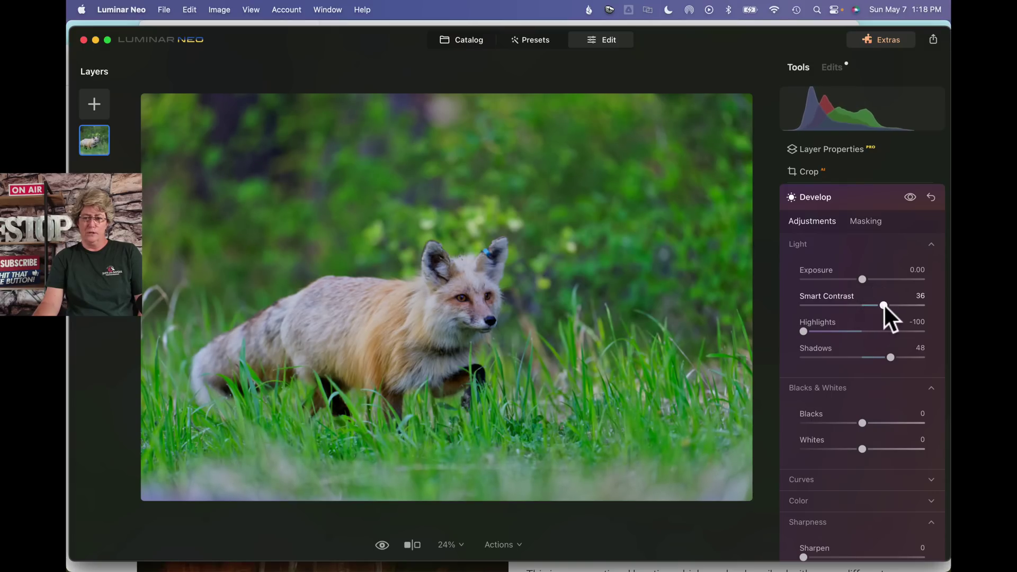
# Try Blacks at -12 and Whites at 29 in Develop, and reset both adjustments
pyautogui.scroll(-5, 883, 303)
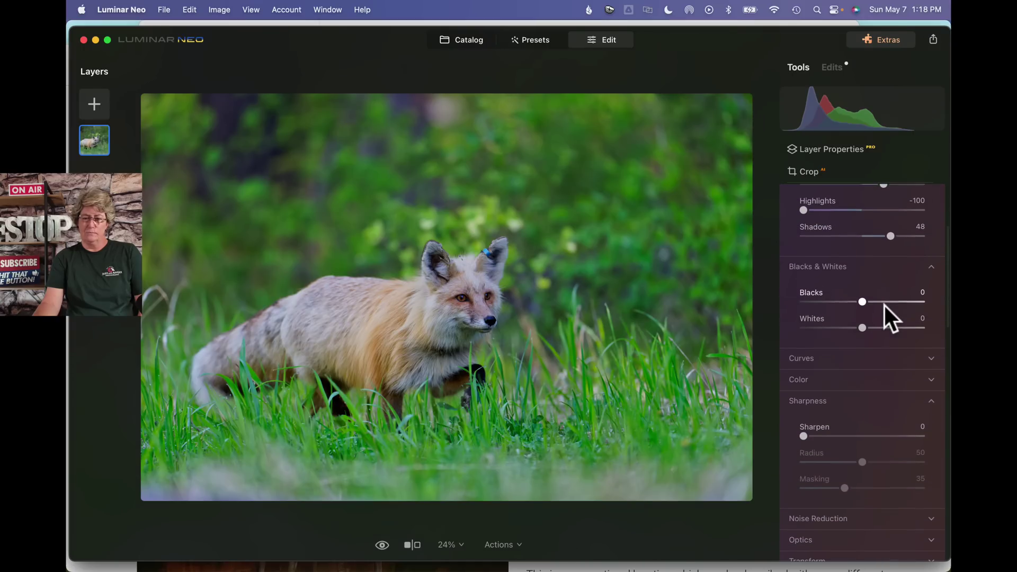
pyautogui.moveTo(862, 301); pyautogui.dragTo(880, 326)
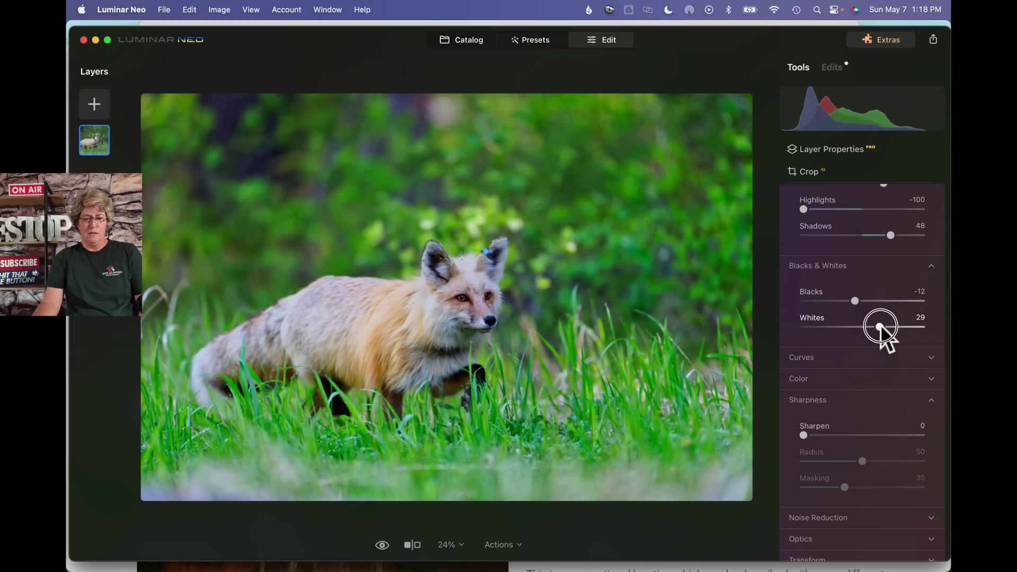
pyautogui.doubleClick(853, 300)
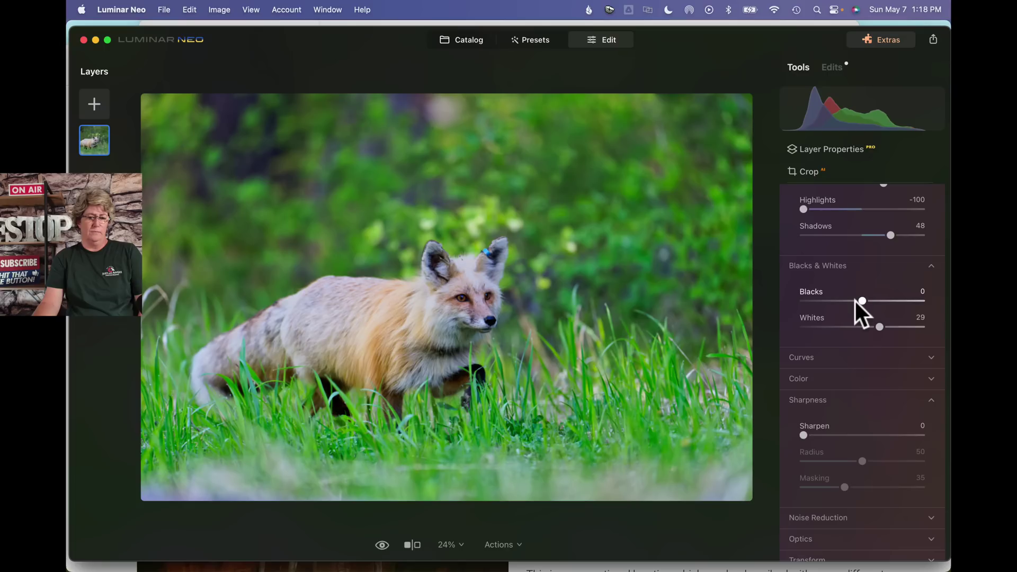
pyautogui.doubleClick(878, 326)
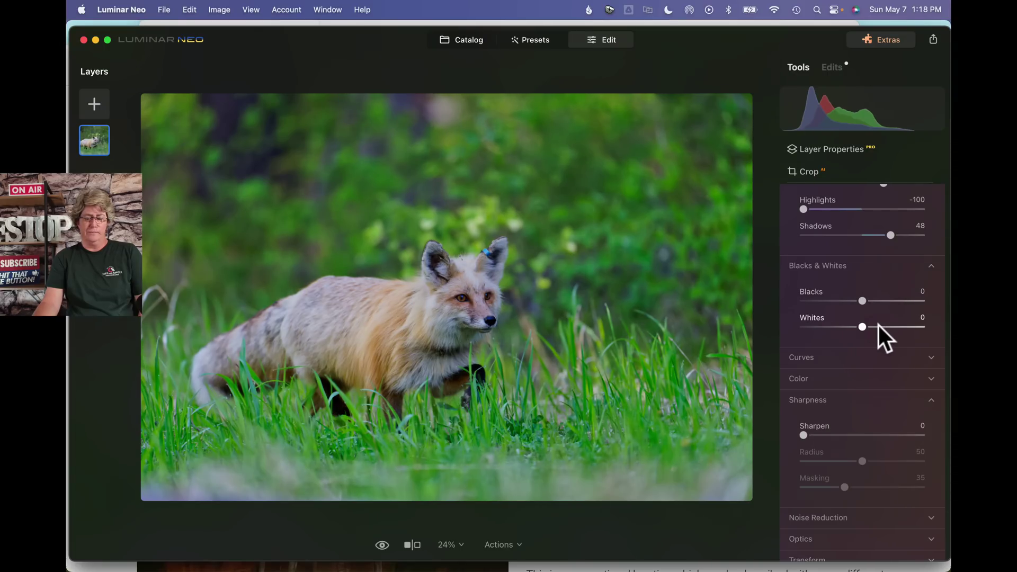
# Check the fox's face at 100% and set Smart Contrast to 17
pyautogui.click(486, 299)
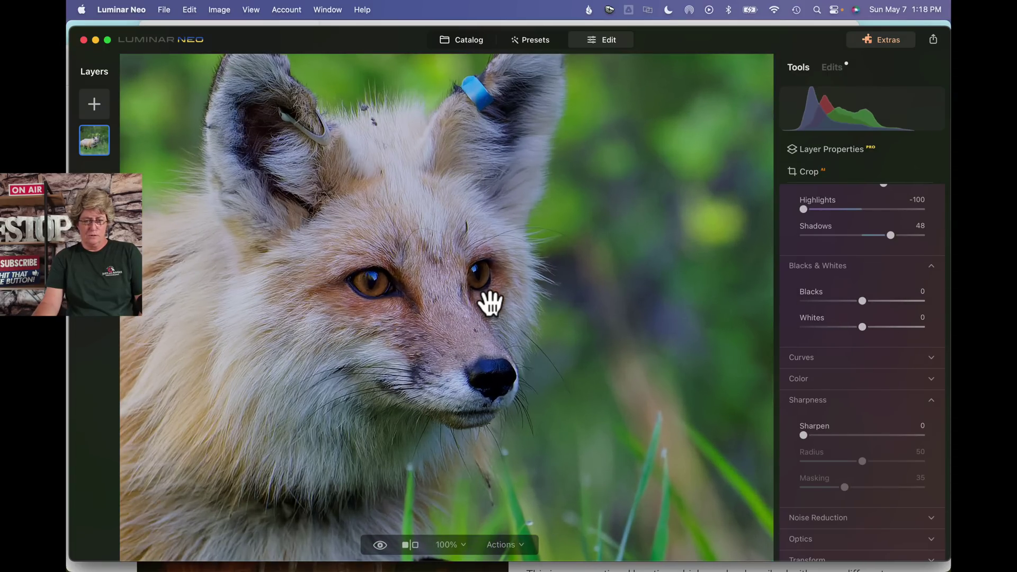
pyautogui.click(488, 301)
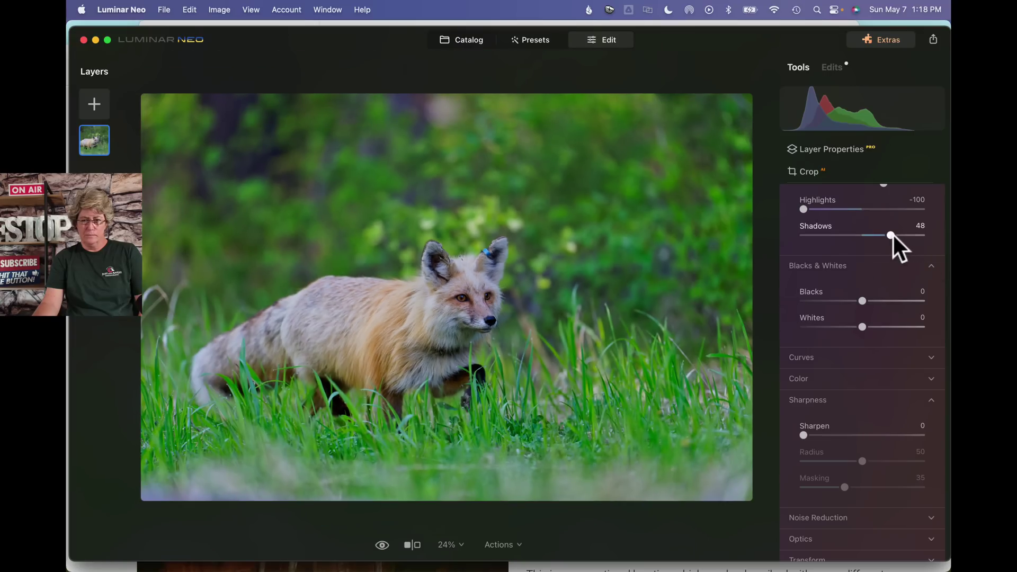
pyautogui.scroll(4, 891, 232)
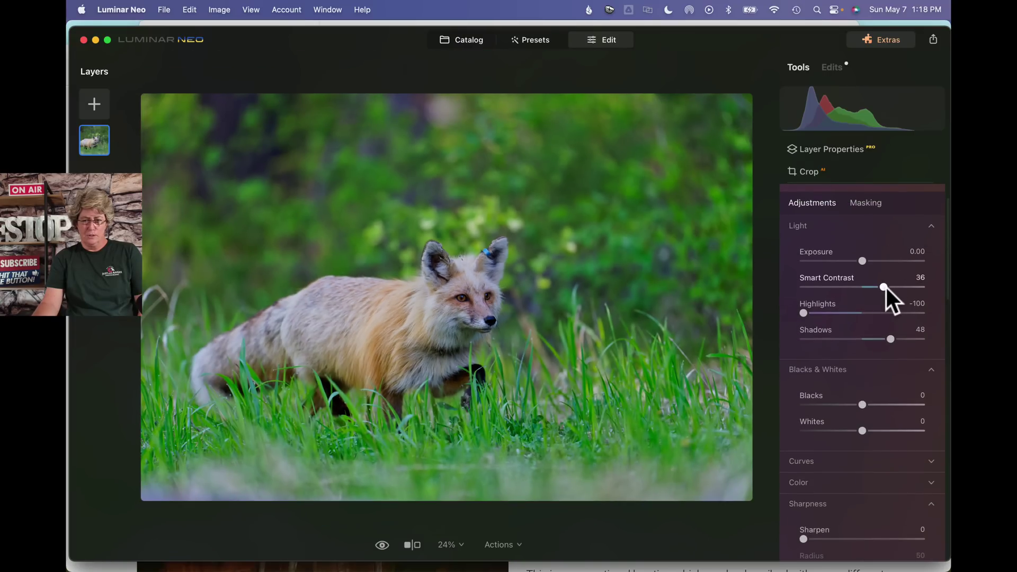
pyautogui.moveTo(883, 286); pyautogui.dragTo(873, 286)
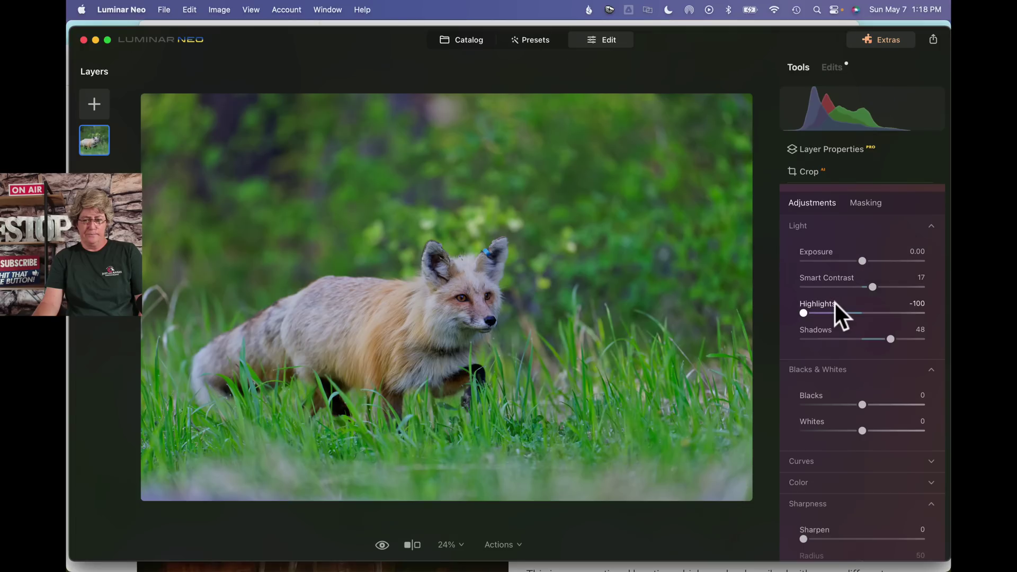
# Give Enhance AI an inverted radial gradient mask and stretch it until it covers the fox's whole body
pyautogui.scroll(-8, 834, 301)
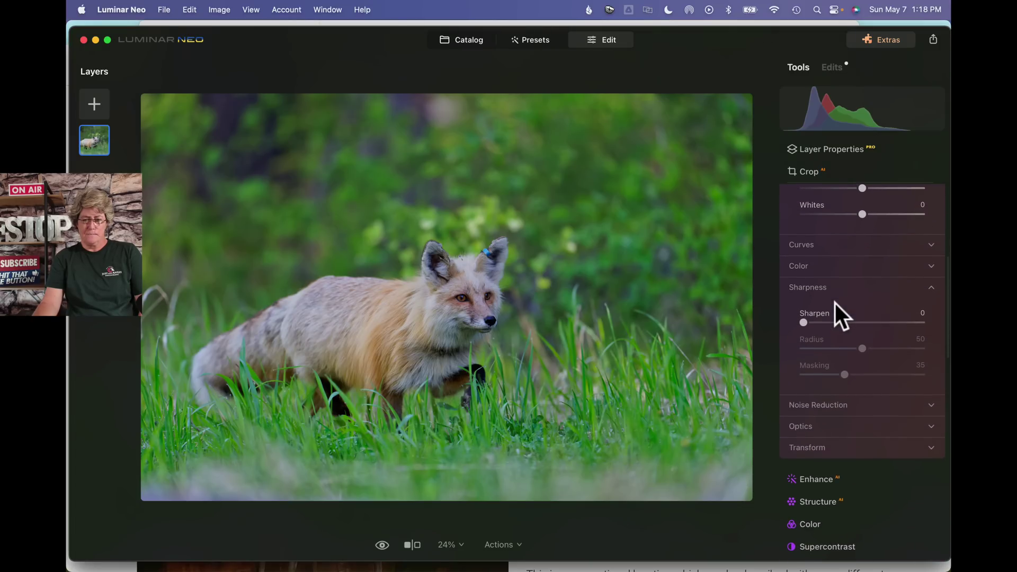
pyautogui.scroll(-3, 811, 319)
pyautogui.scroll(-1, 811, 318)
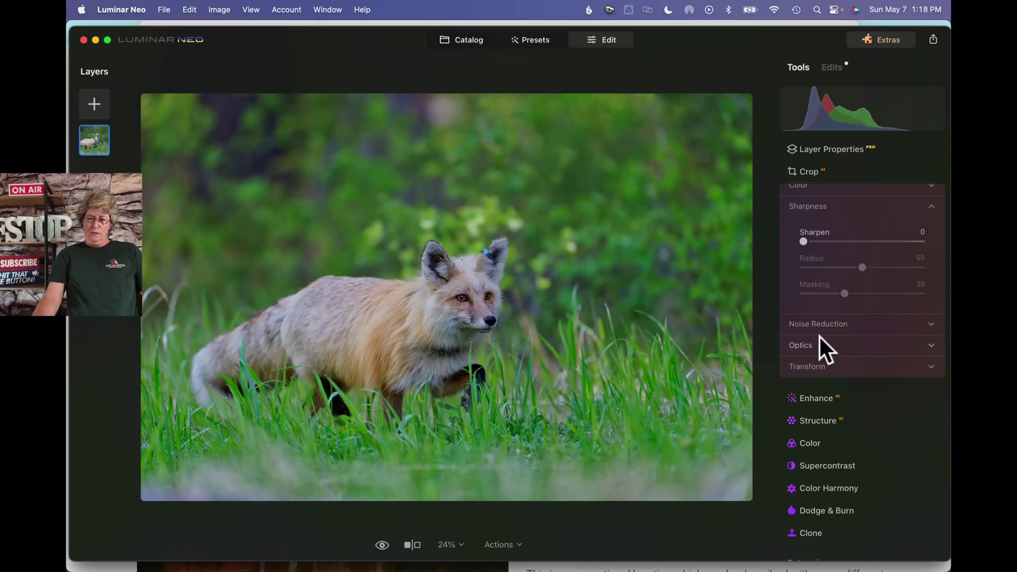
pyautogui.click(822, 398)
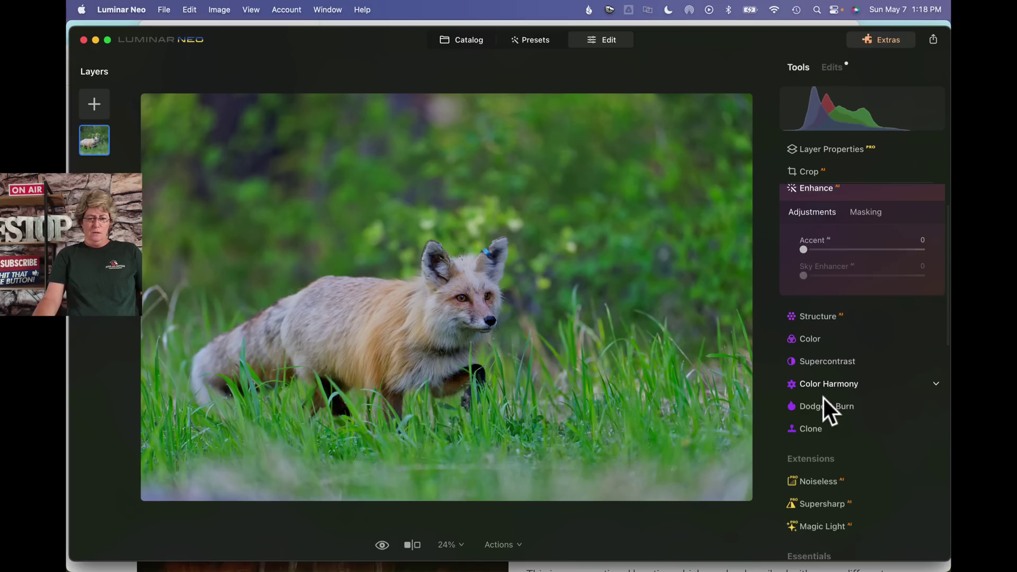
pyautogui.click(872, 223)
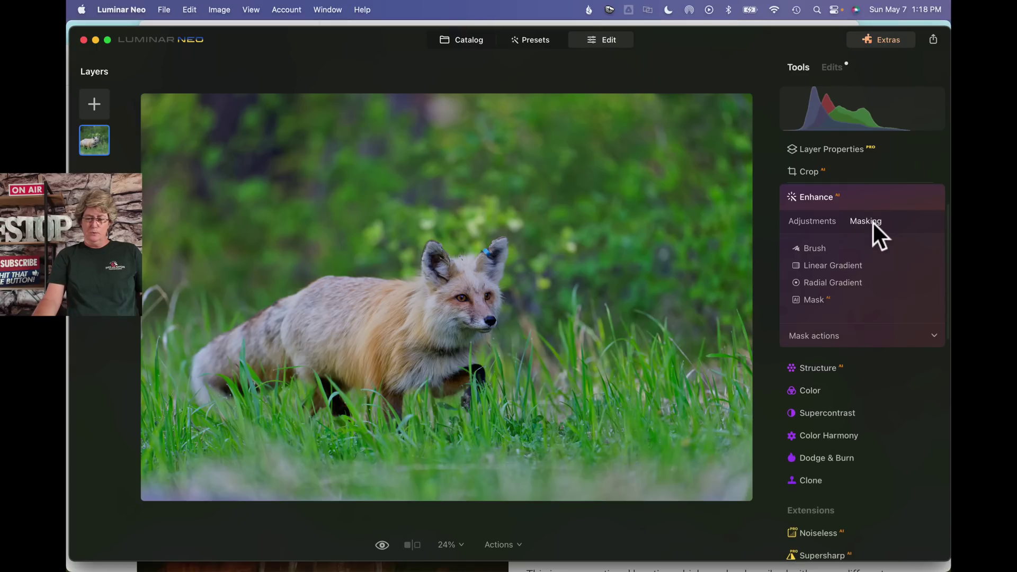
pyautogui.click(829, 281)
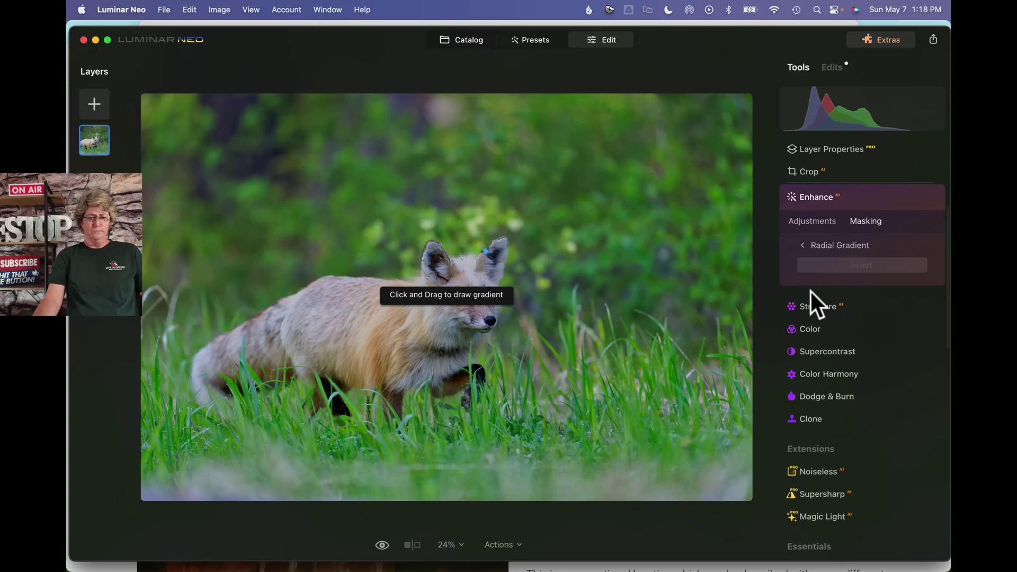
pyautogui.moveTo(353, 317); pyautogui.dragTo(381, 318)
pyautogui.click(875, 266)
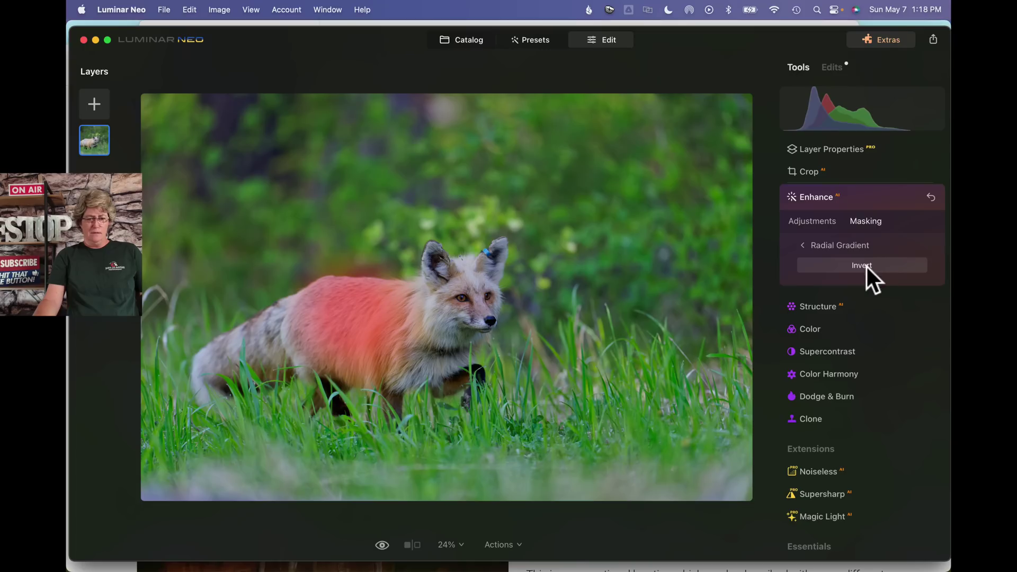
pyautogui.moveTo(423, 316); pyautogui.dragTo(529, 319)
pyautogui.moveTo(416, 298); pyautogui.dragTo(461, 297)
pyautogui.moveTo(372, 338); pyautogui.dragTo(395, 345)
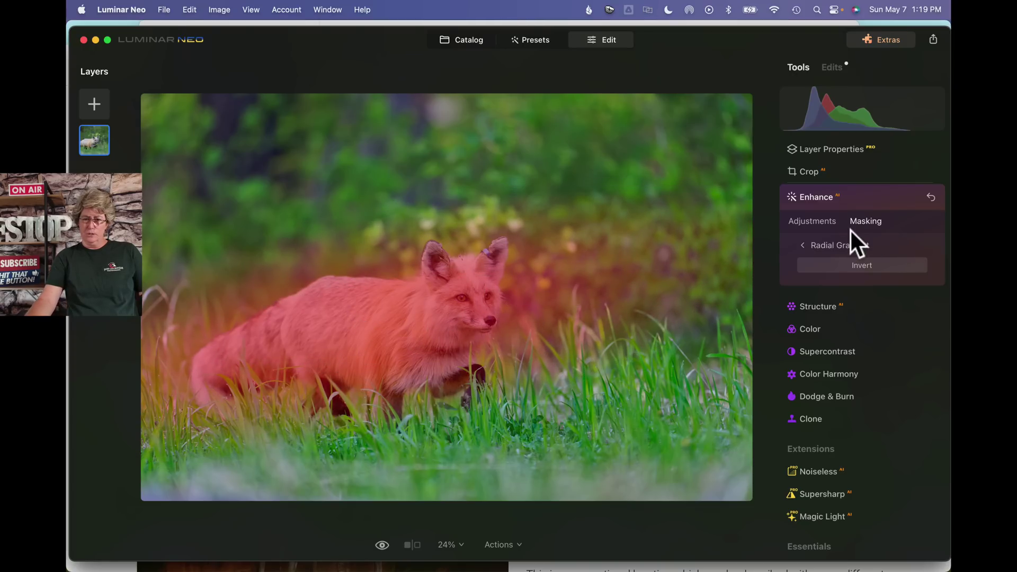
# Set the Enhance AI Accent to 45 and compare the fox before and after the adjustment
pyautogui.click(825, 220)
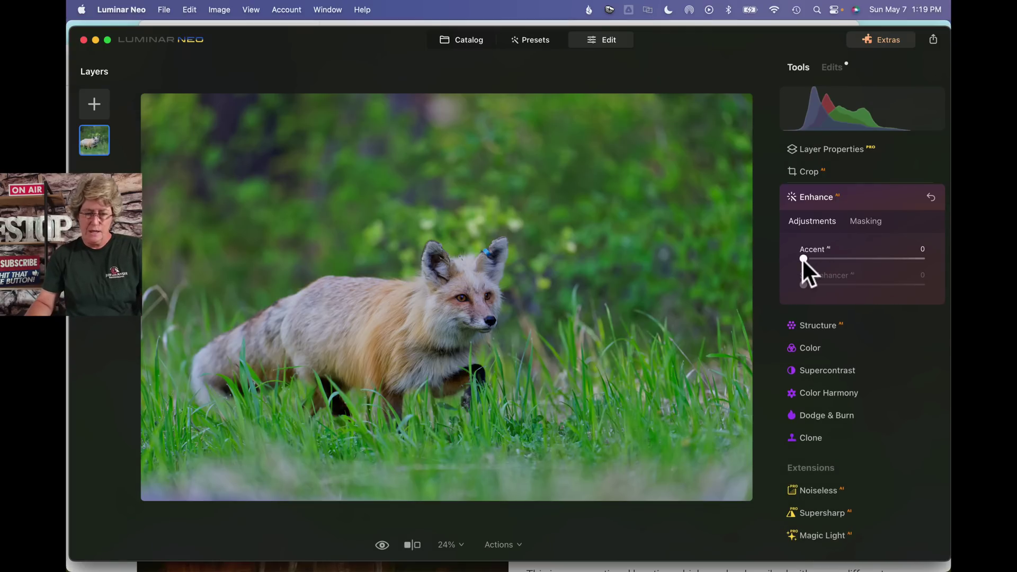
pyautogui.moveTo(801, 257); pyautogui.dragTo(857, 260)
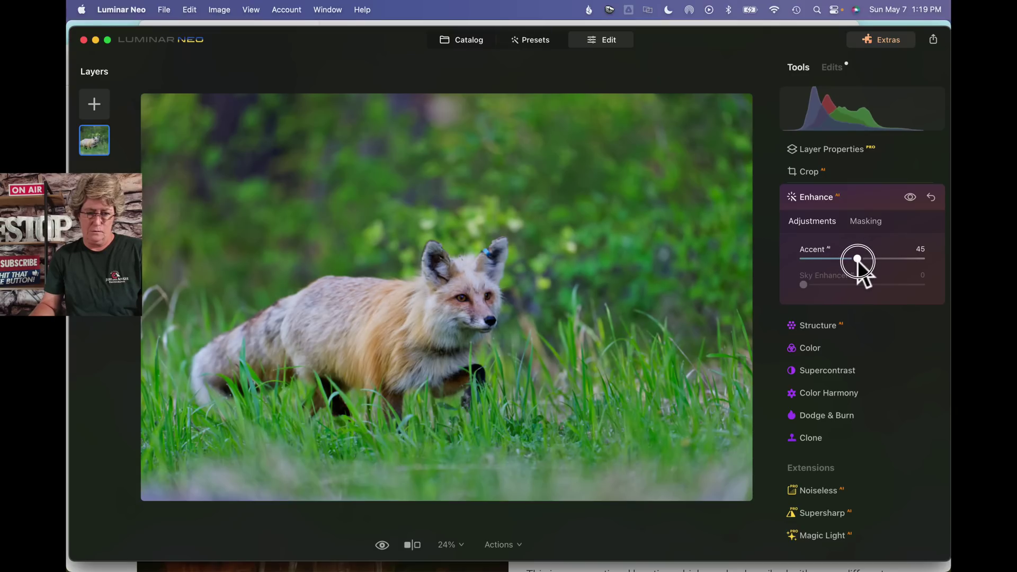
pyautogui.click(911, 197)
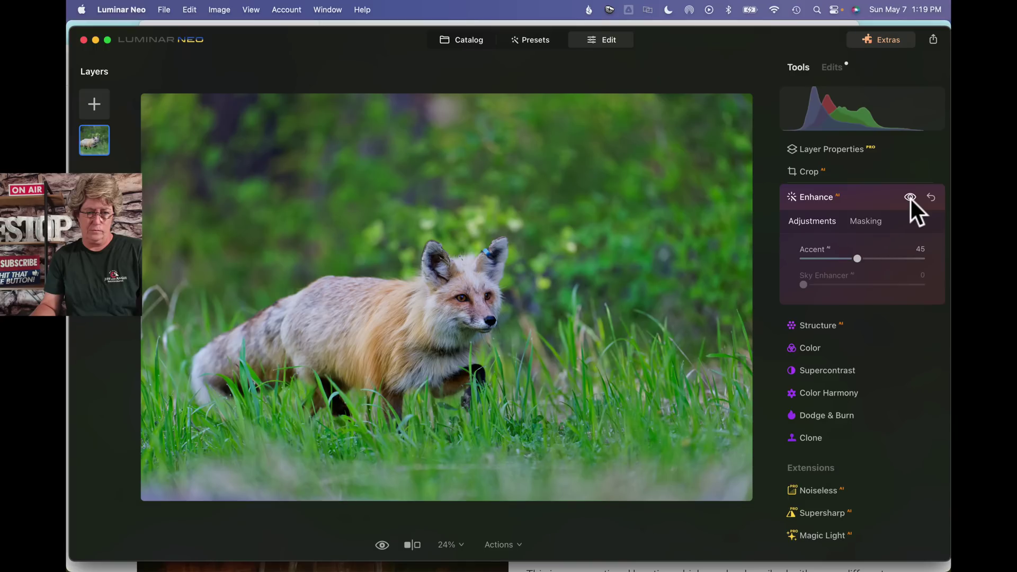
pyautogui.click(910, 198)
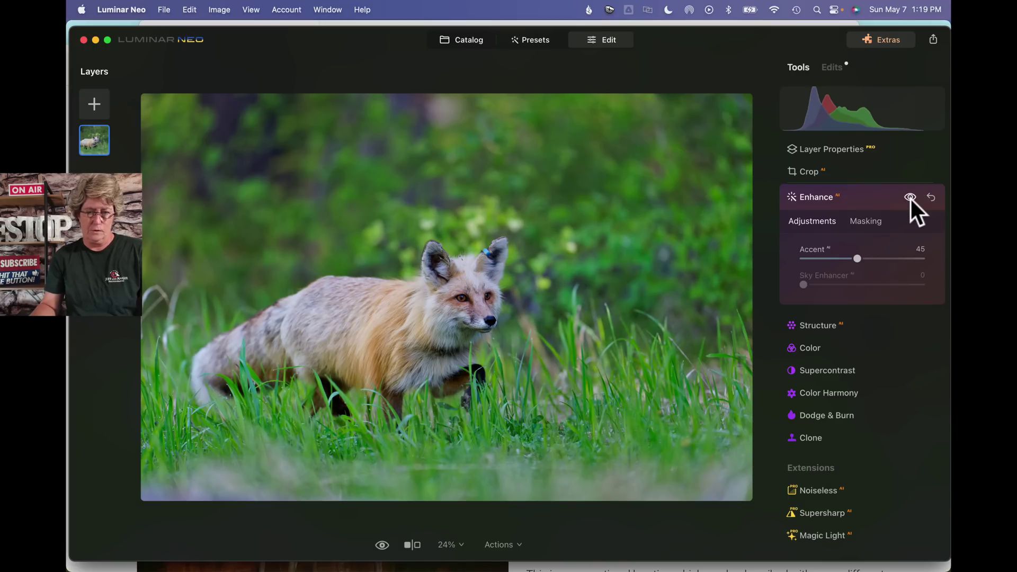
# Erase the Enhance AI mask from the background and grass around the fox with the masking brush at size 100
pyautogui.click(867, 231)
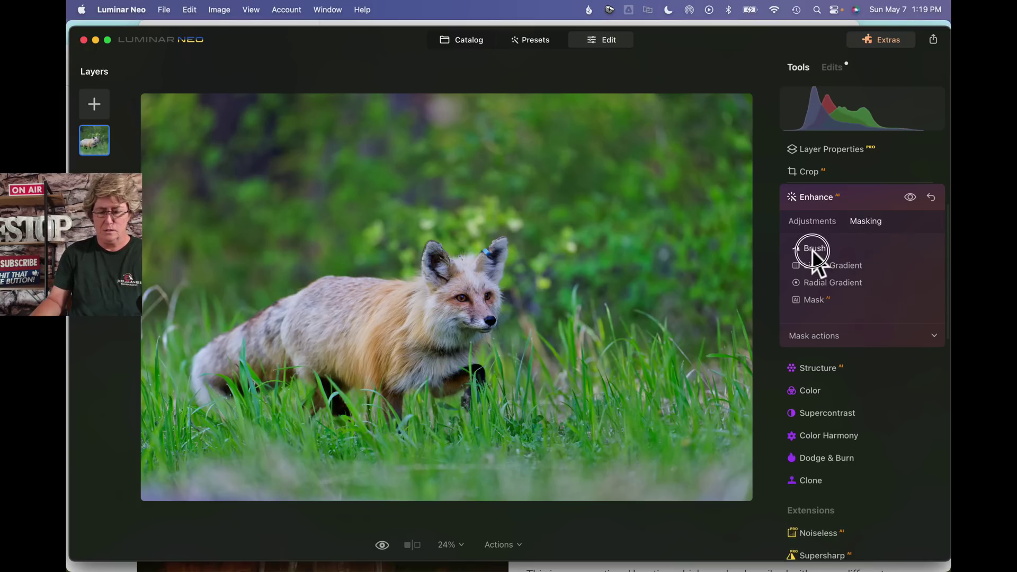
pyautogui.click(811, 249)
pyautogui.click(894, 265)
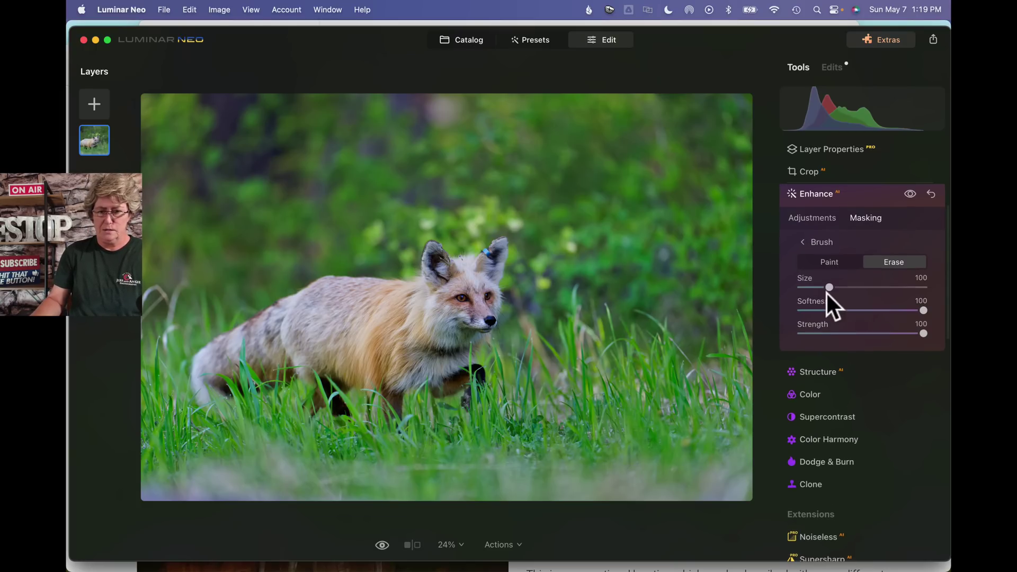
pyautogui.moveTo(652, 272)
pyautogui.mouseDown()
pyautogui.moveTo(579, 193)
pyautogui.moveTo(537, 176)
pyautogui.moveTo(628, 259)
pyautogui.moveTo(637, 310)
pyautogui.moveTo(555, 234)
pyautogui.moveTo(569, 242)
pyautogui.moveTo(574, 308)
pyautogui.moveTo(511, 363)
pyautogui.moveTo(554, 334)
pyautogui.moveTo(557, 279)
pyautogui.moveTo(544, 226)
pyautogui.moveTo(551, 306)
pyautogui.mouseUp()
pyautogui.moveTo(326, 175)
pyautogui.mouseDown()
pyautogui.moveTo(324, 204)
pyautogui.moveTo(275, 231)
pyautogui.moveTo(322, 225)
pyautogui.moveTo(177, 291)
pyautogui.mouseUp()
pyautogui.moveTo(234, 272)
pyautogui.mouseDown()
pyautogui.moveTo(249, 266)
pyautogui.moveTo(159, 325)
pyautogui.moveTo(140, 390)
pyautogui.moveTo(167, 444)
pyautogui.moveTo(327, 481)
pyautogui.moveTo(476, 483)
pyautogui.mouseUp()
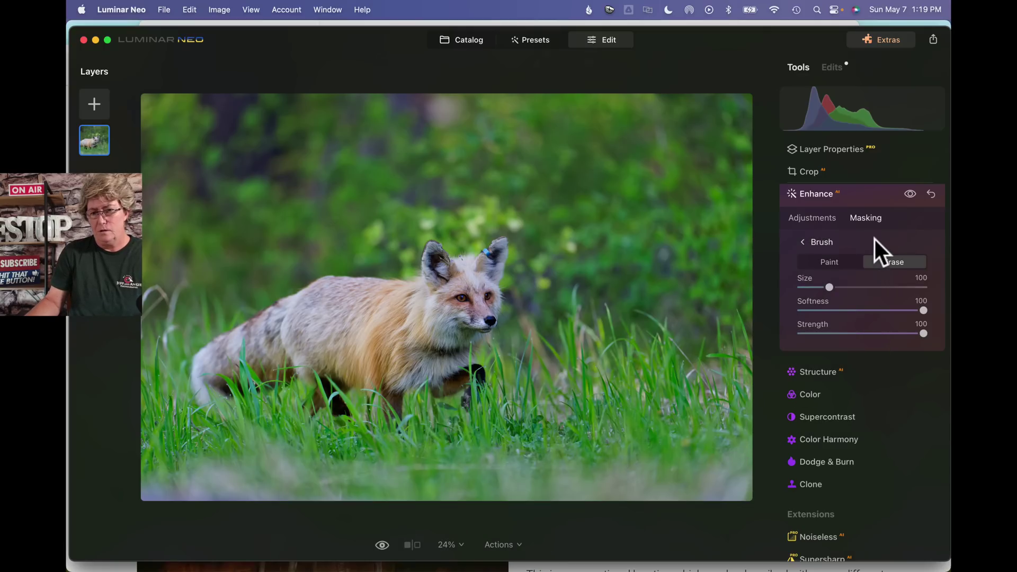
# Copy the Enhance AI mask and open the Structure AI tool
pyautogui.click(811, 242)
pyautogui.click(866, 334)
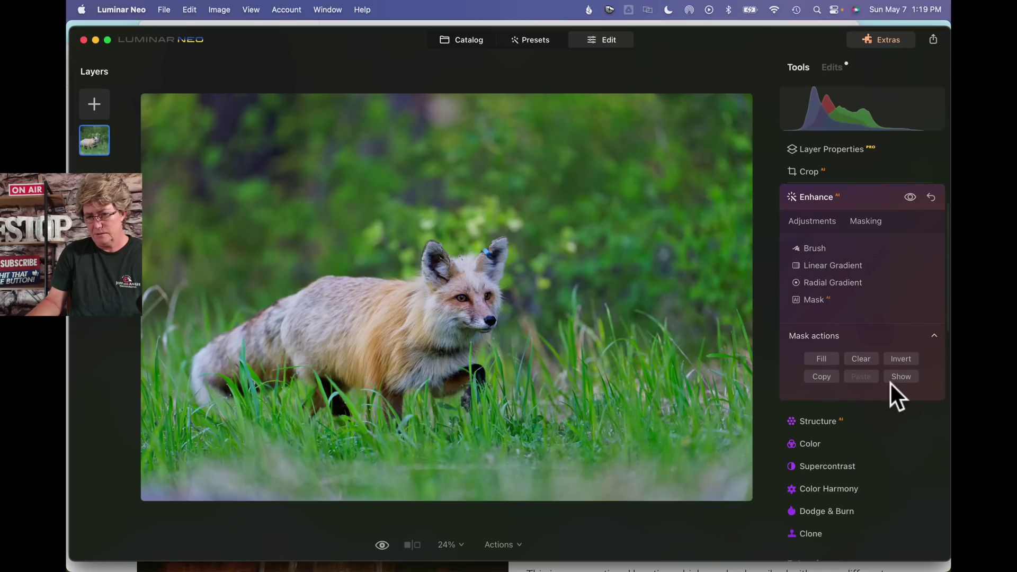
pyautogui.click(816, 377)
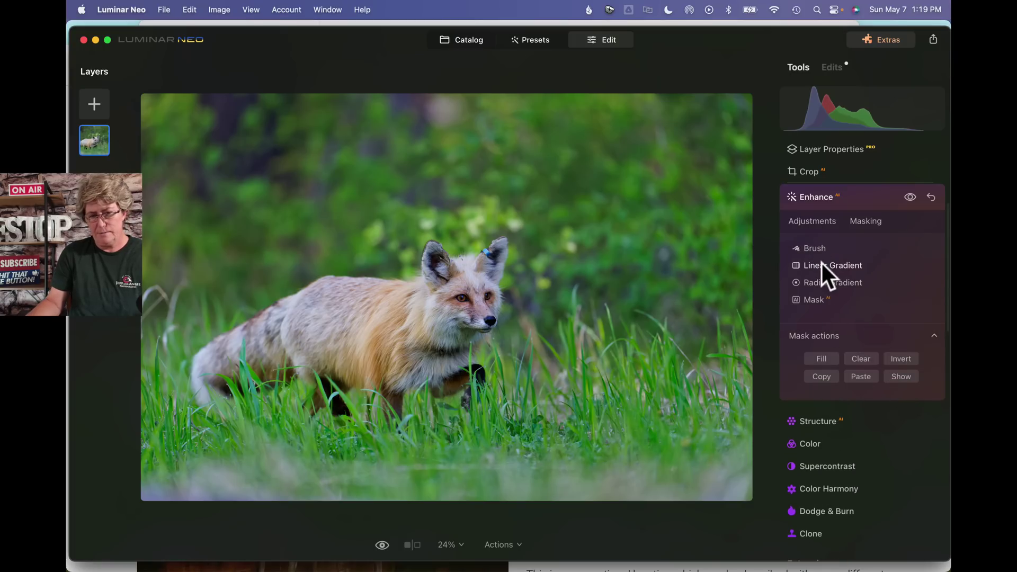
pyautogui.click(814, 196)
pyautogui.click(819, 209)
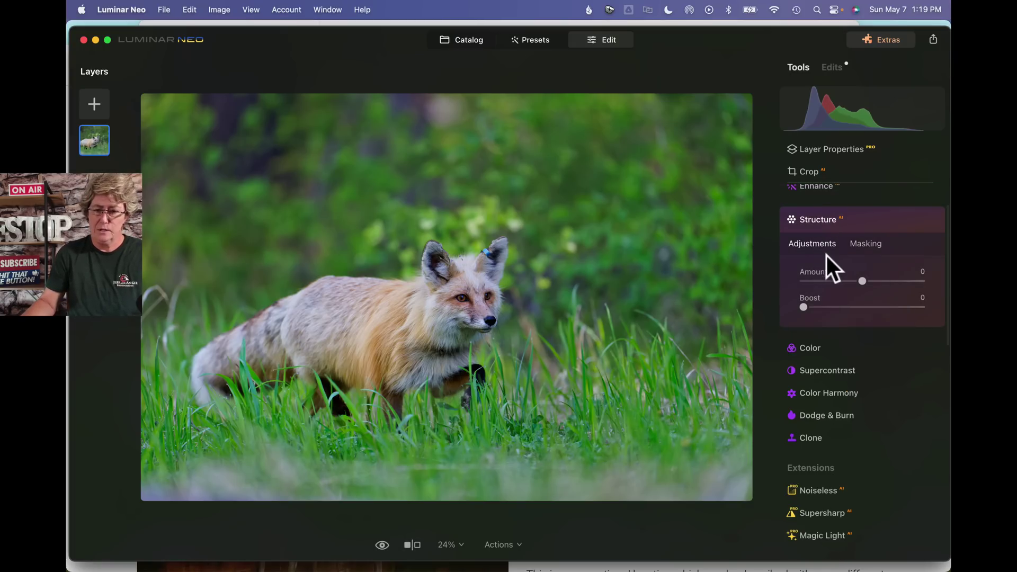
# Paste the copied mask into Structure AI and set Amount to 33 and Boost to 12
pyautogui.click(863, 243)
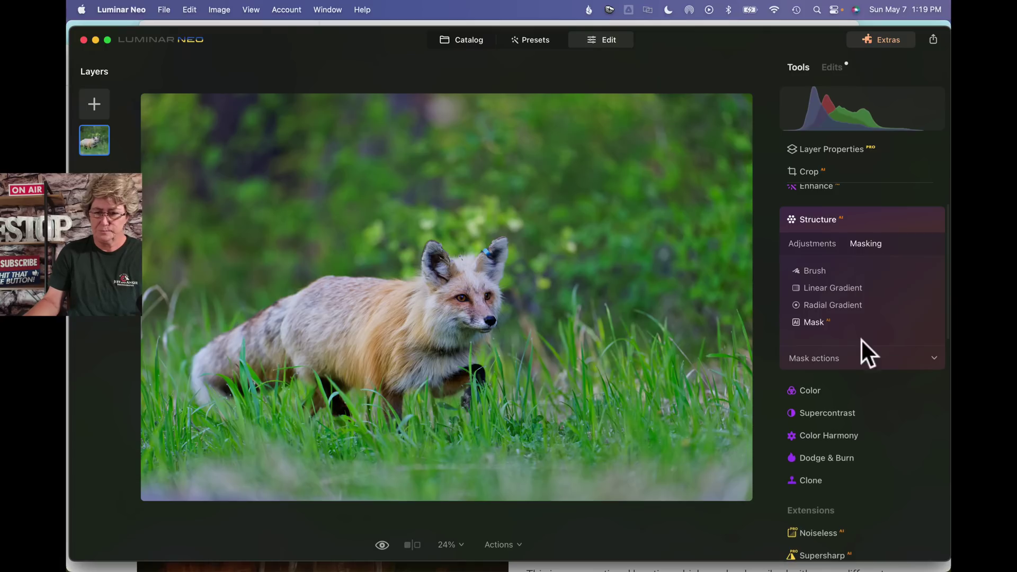
pyautogui.click(843, 358)
pyautogui.click(863, 400)
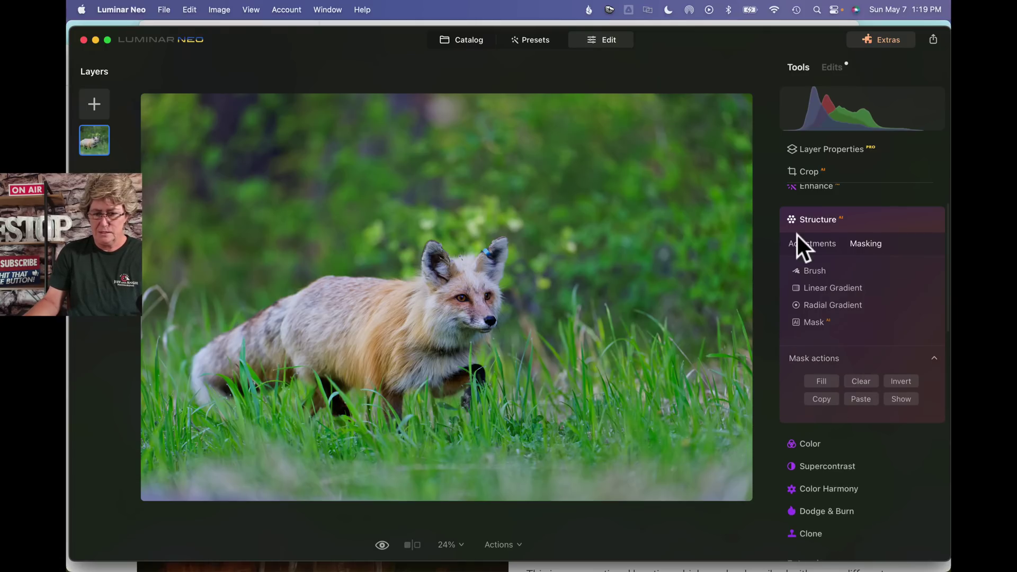
pyautogui.click(814, 243)
pyautogui.moveTo(862, 281); pyautogui.dragTo(882, 281)
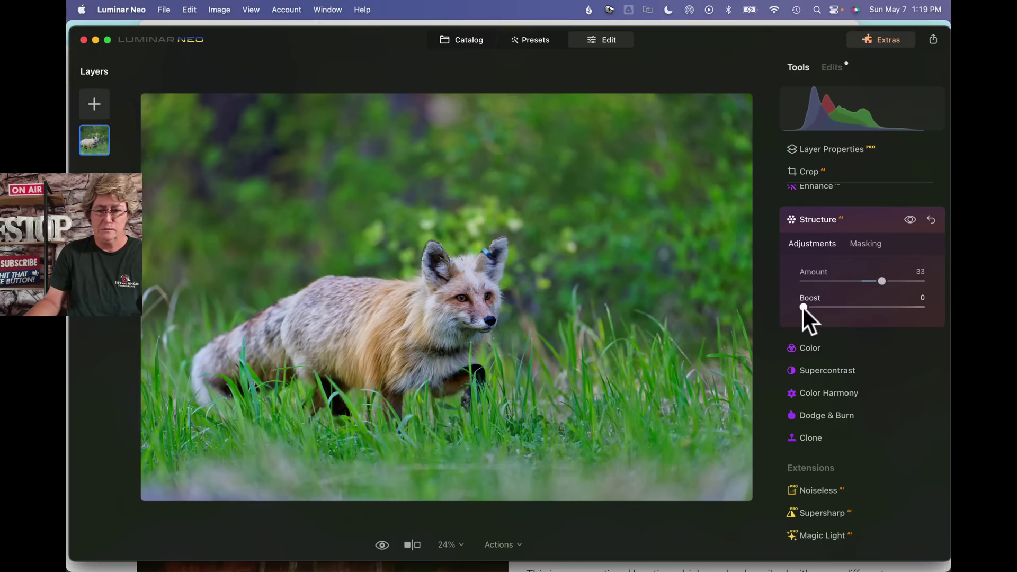
pyautogui.moveTo(804, 307); pyautogui.dragTo(817, 309)
pyautogui.moveTo(818, 308); pyautogui.dragTo(821, 309)
# Compare the fox's face at 100% with and without Structure AI, and close the tool
pyautogui.click(469, 292)
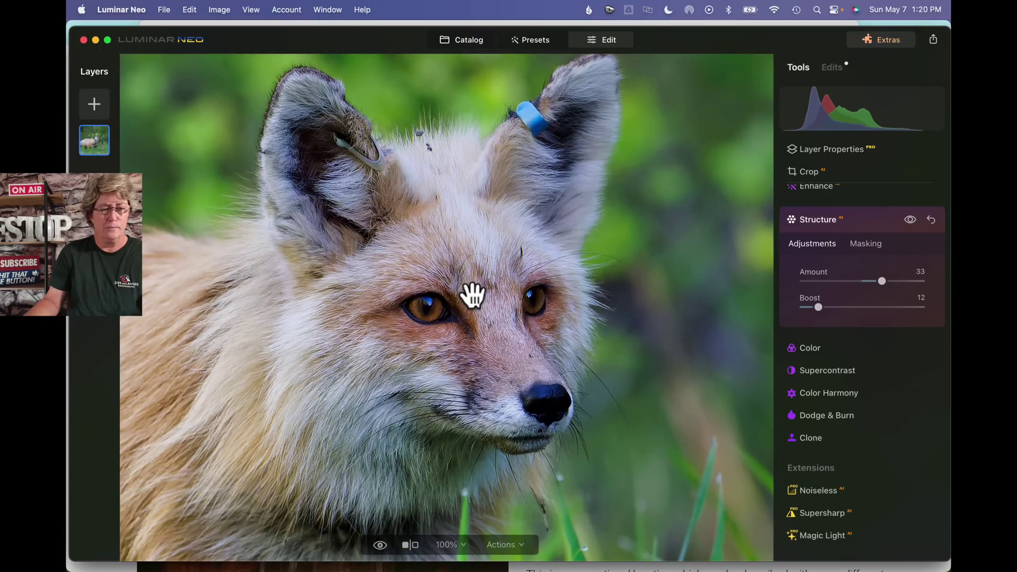
pyautogui.click(909, 219)
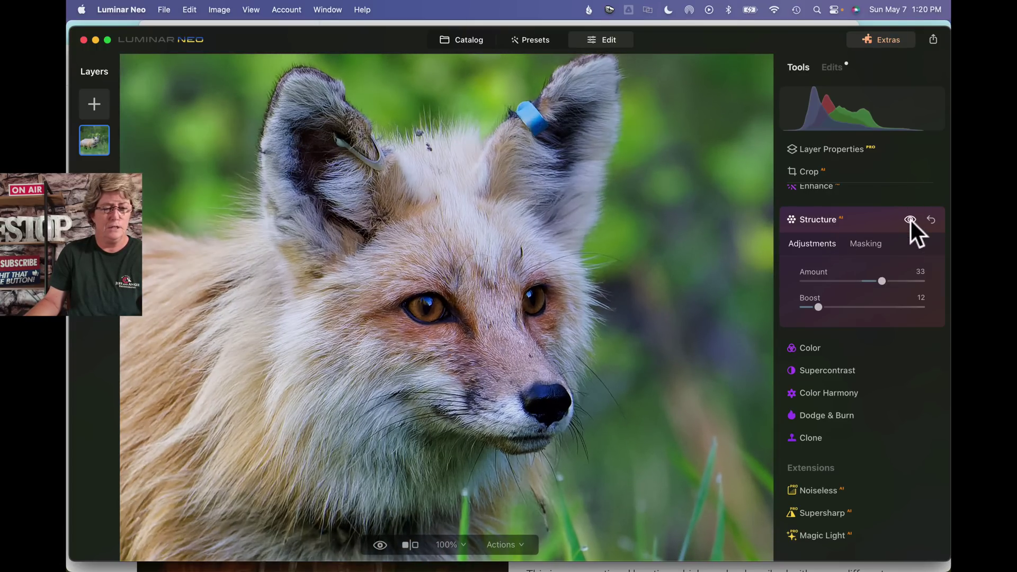
pyautogui.click(909, 219)
pyautogui.click(850, 226)
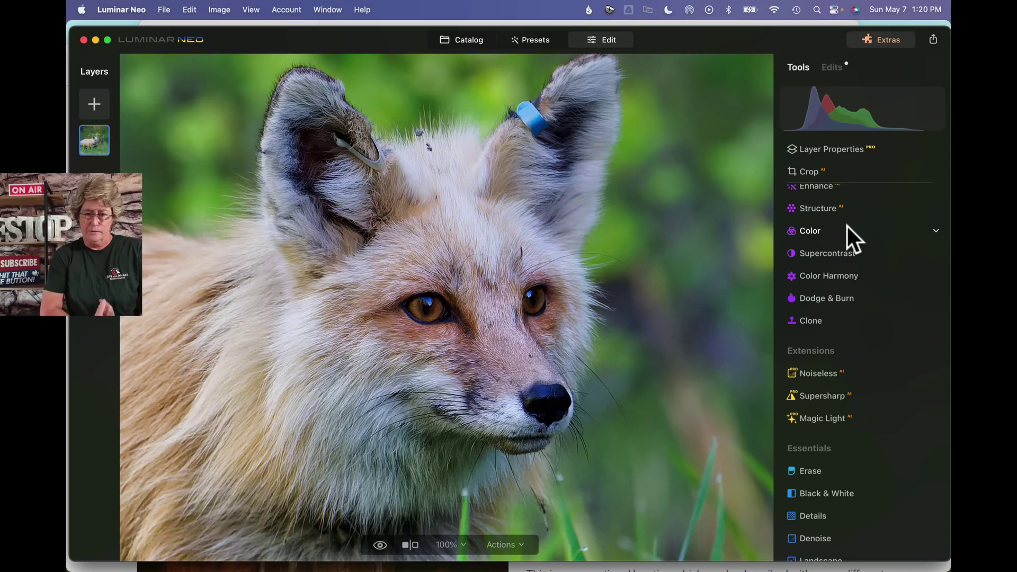
# Try a Color Harmony Brilliance of -25 on the whole fox photo
pyautogui.click(827, 275)
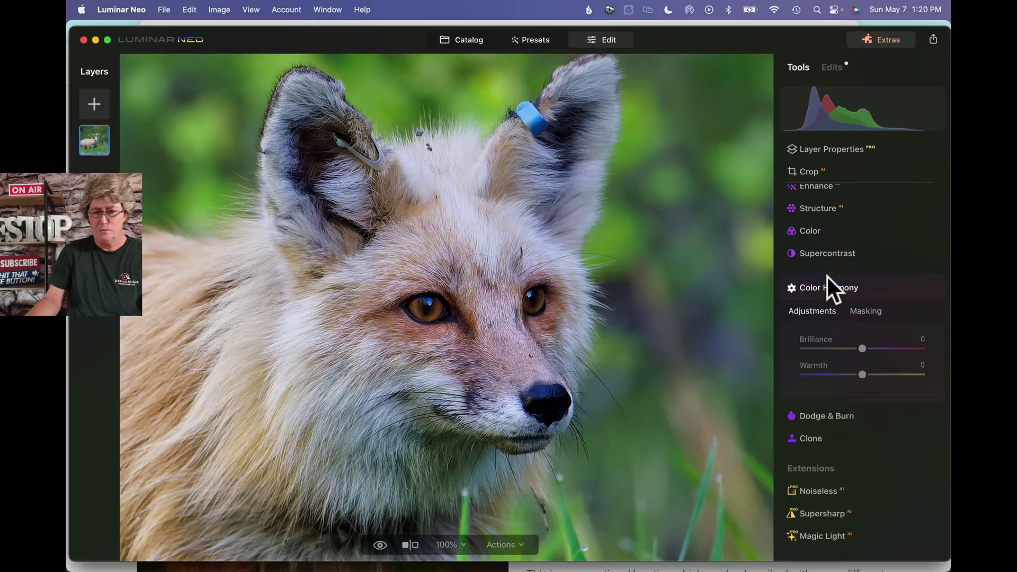
pyautogui.click(709, 220)
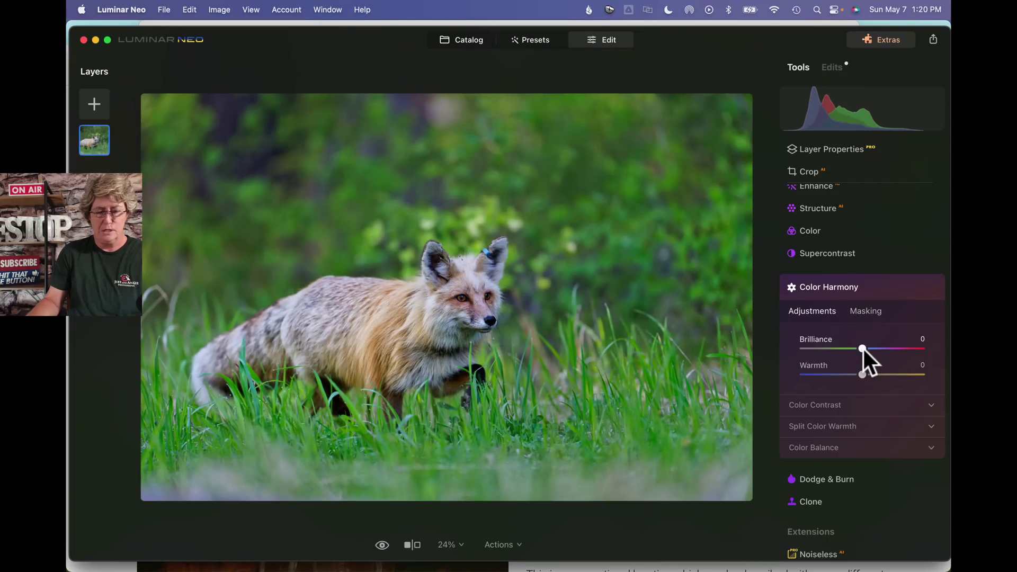
pyautogui.click(861, 374)
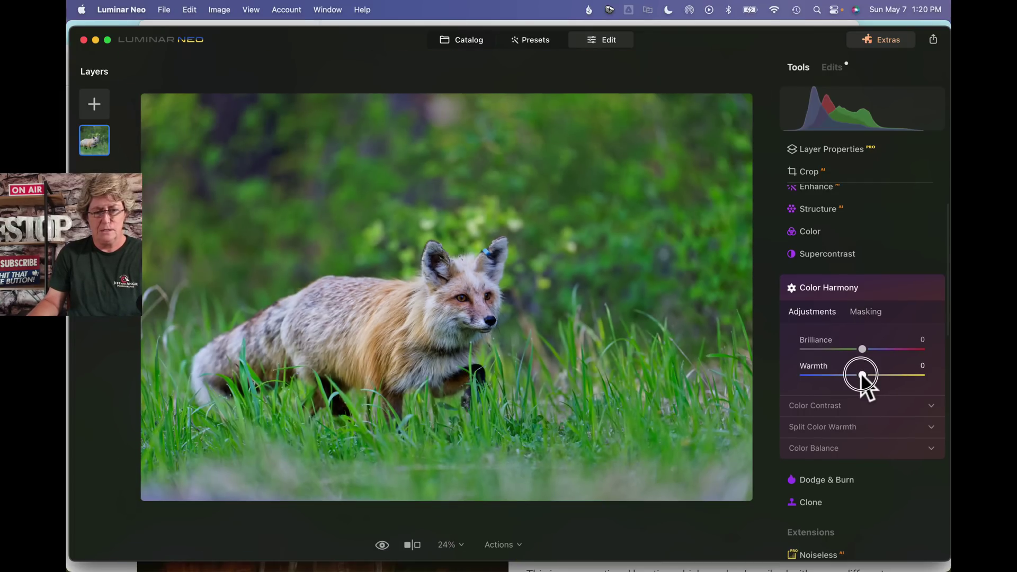
pyautogui.moveTo(861, 374); pyautogui.dragTo(846, 349)
pyautogui.doubleClick(860, 375)
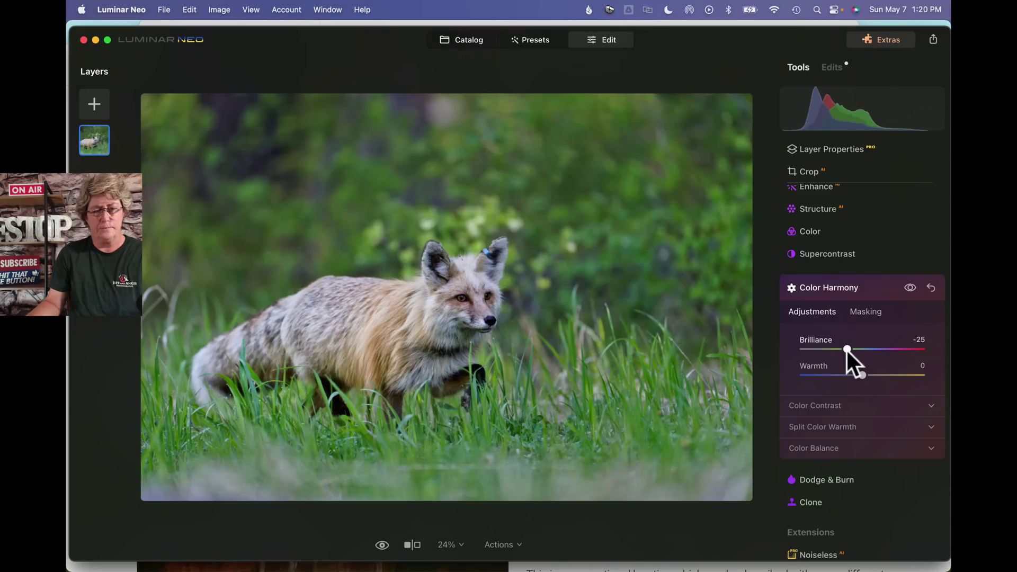
# Try to paste the copied mask into Color Harmony and display its overlay
pyautogui.click(865, 312)
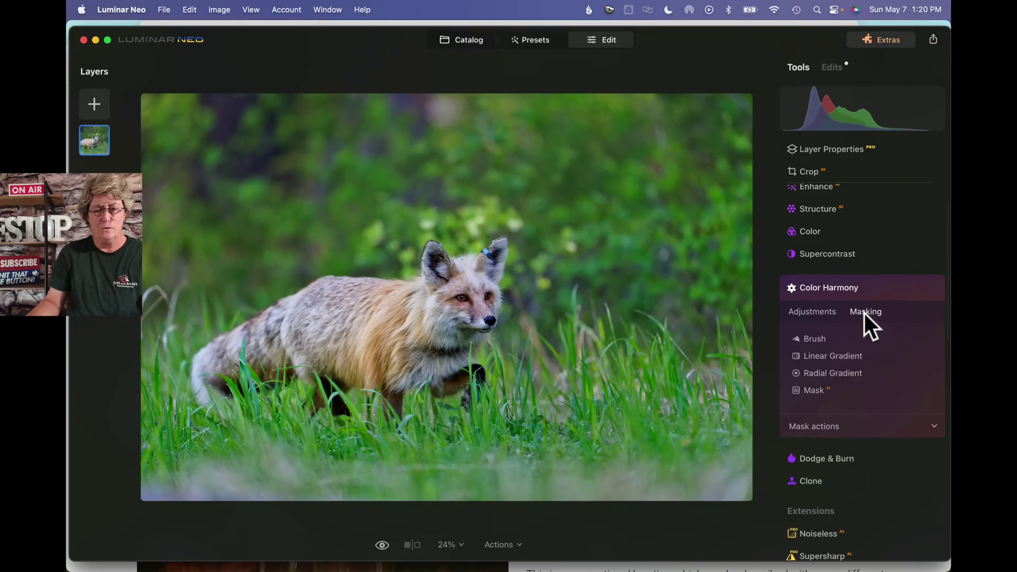
pyautogui.click(824, 392)
pyautogui.click(806, 334)
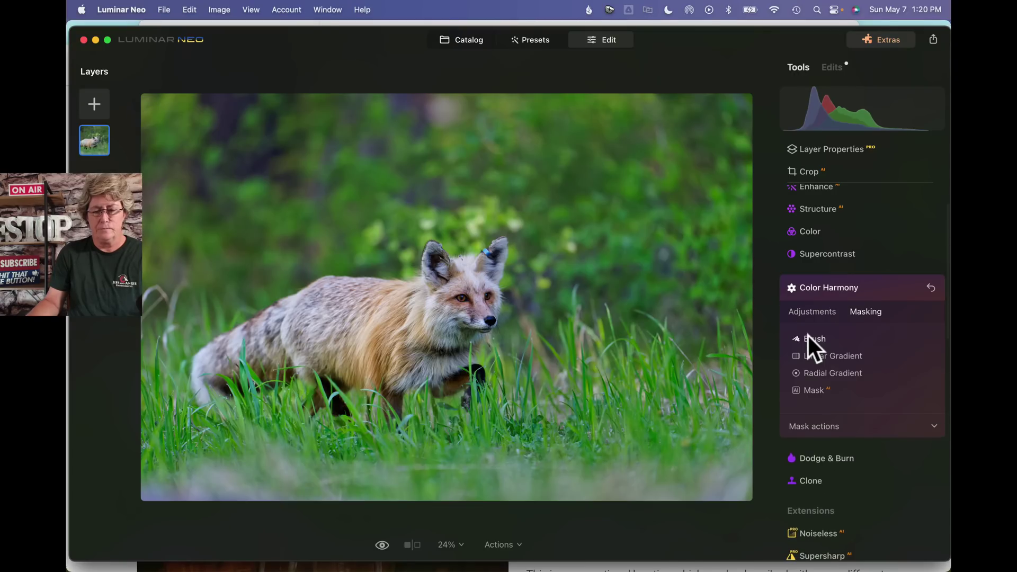
pyautogui.click(901, 424)
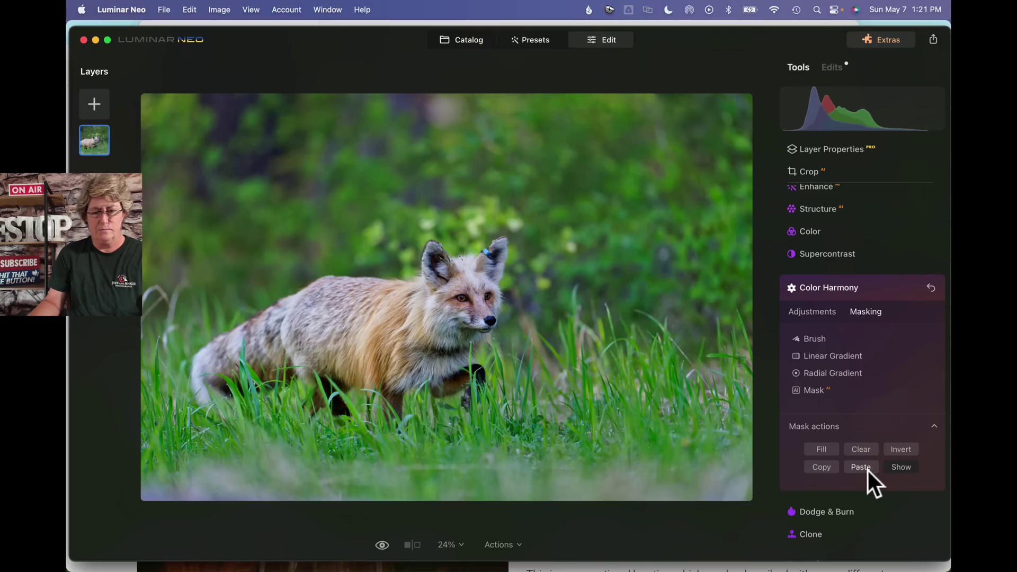
pyautogui.click(903, 474)
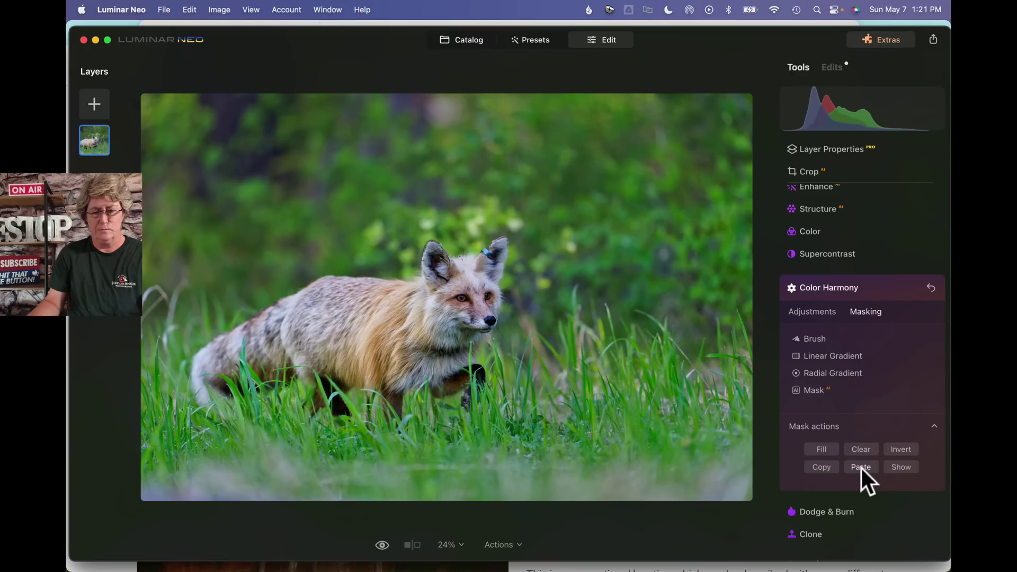
# Copy the fox mask again from the existing Enhance AI edit and return to the editing tools
pyautogui.click(836, 66)
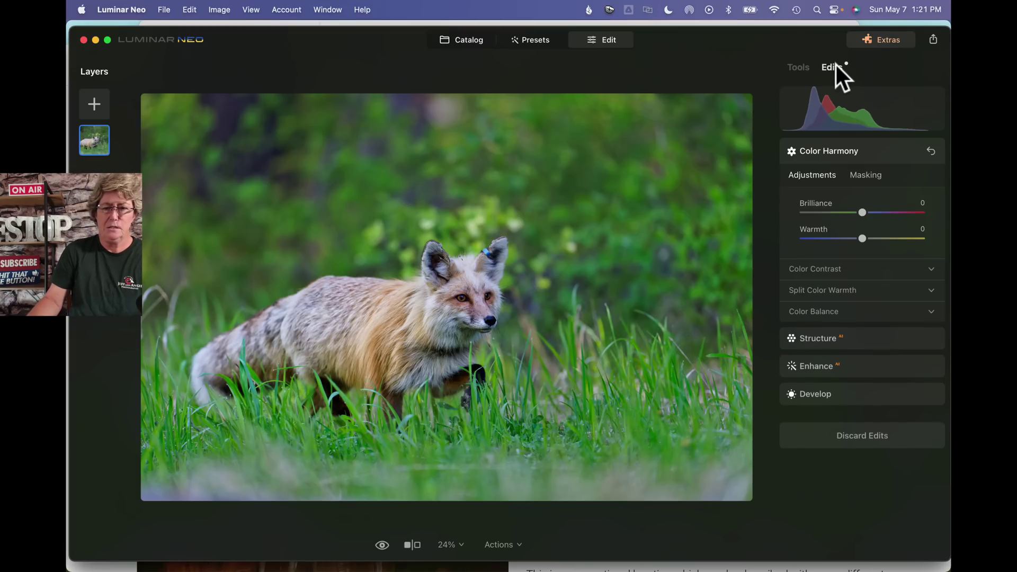
pyautogui.click(828, 366)
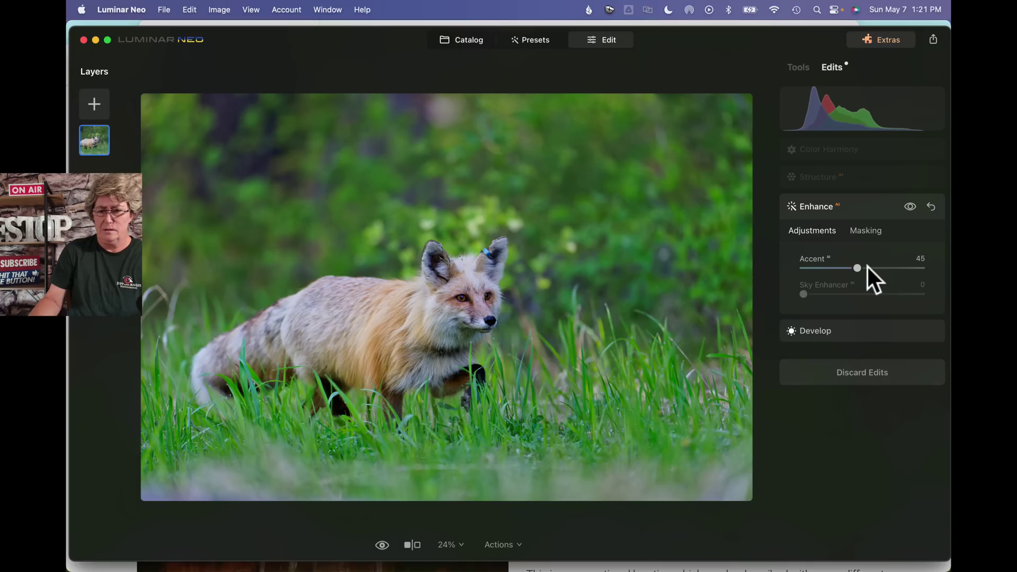
pyautogui.click(868, 228)
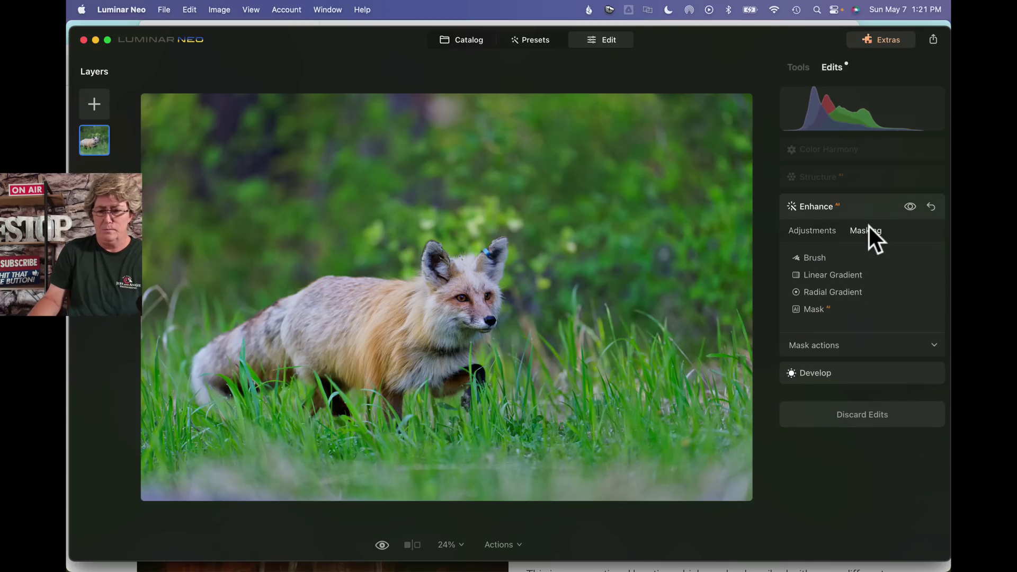
pyautogui.click(882, 344)
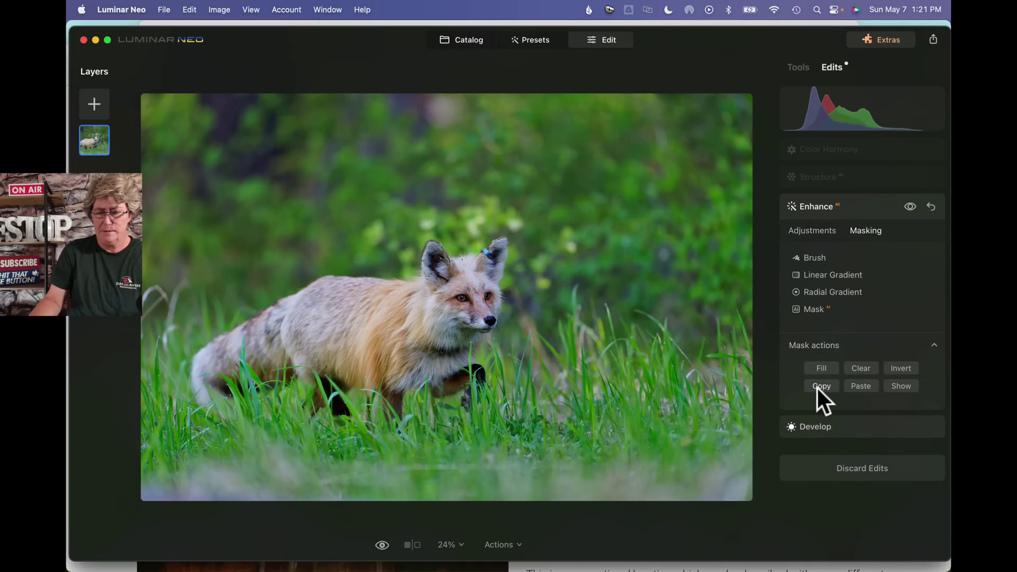
pyautogui.click(808, 70)
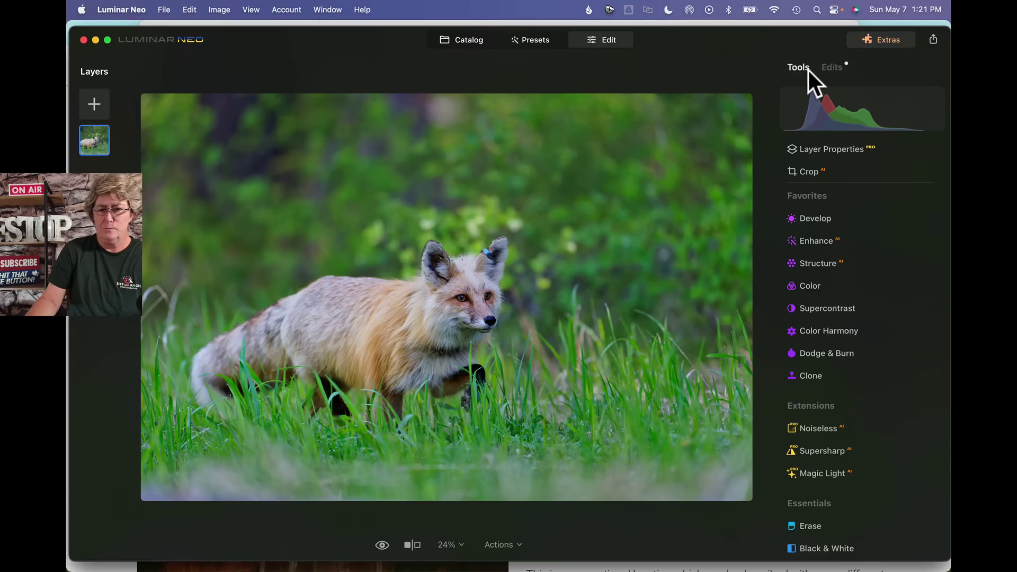
# Paste the fox mask into Color Harmony, show its overlay and invert it to cover the background
pyautogui.scroll(-1, 817, 290)
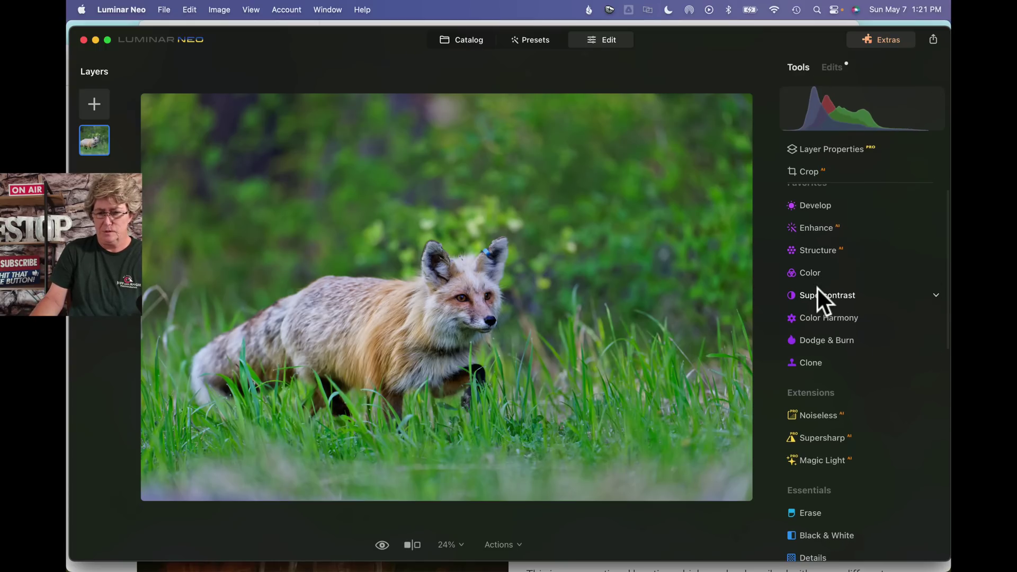
pyautogui.scroll(-1, 817, 287)
pyautogui.click(821, 307)
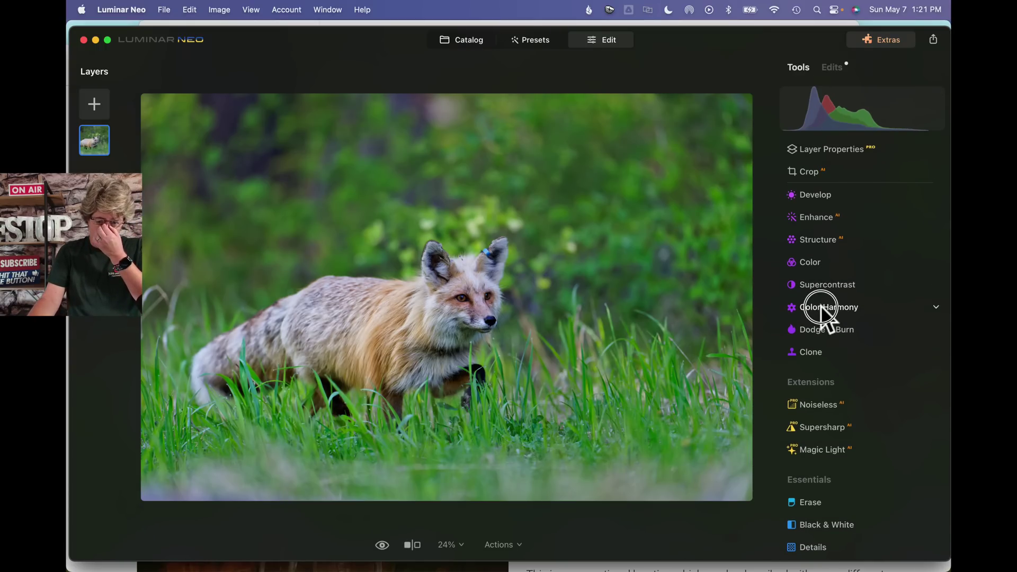
pyautogui.scroll(1, 852, 344)
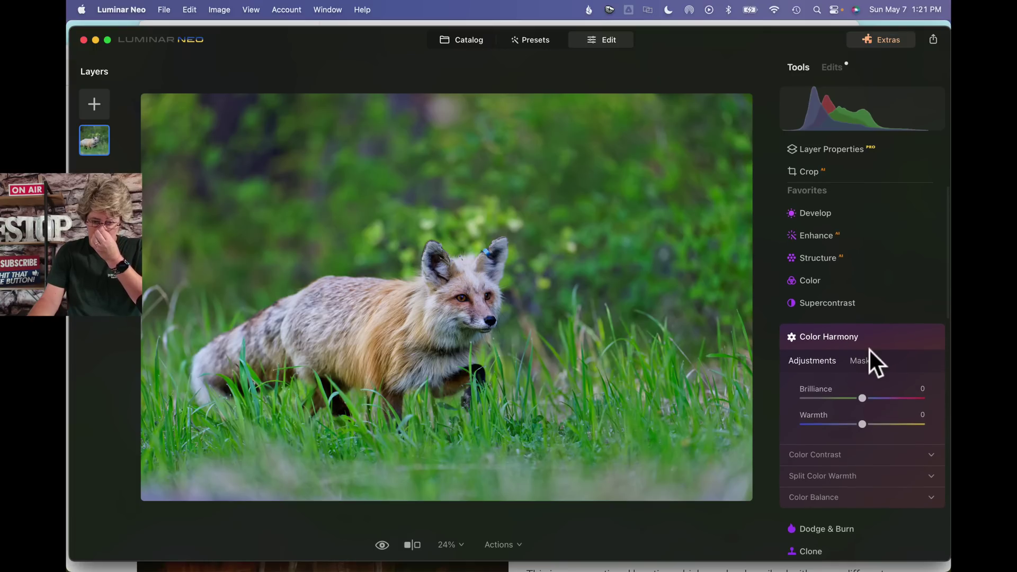
pyautogui.click(869, 360)
pyautogui.click(845, 469)
pyautogui.scroll(-5, 844, 466)
pyautogui.click(859, 383)
pyautogui.click(900, 382)
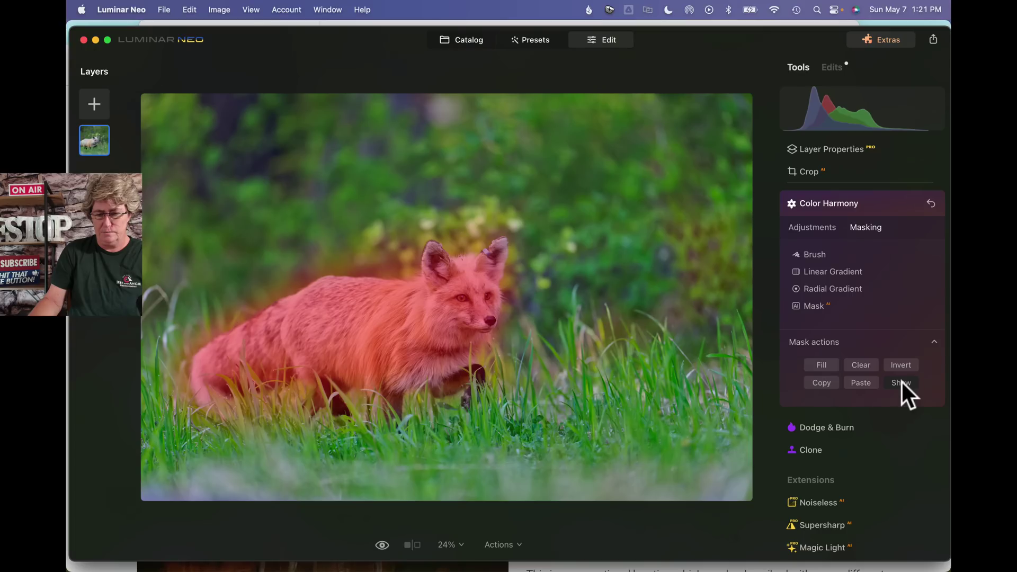
pyautogui.click(899, 365)
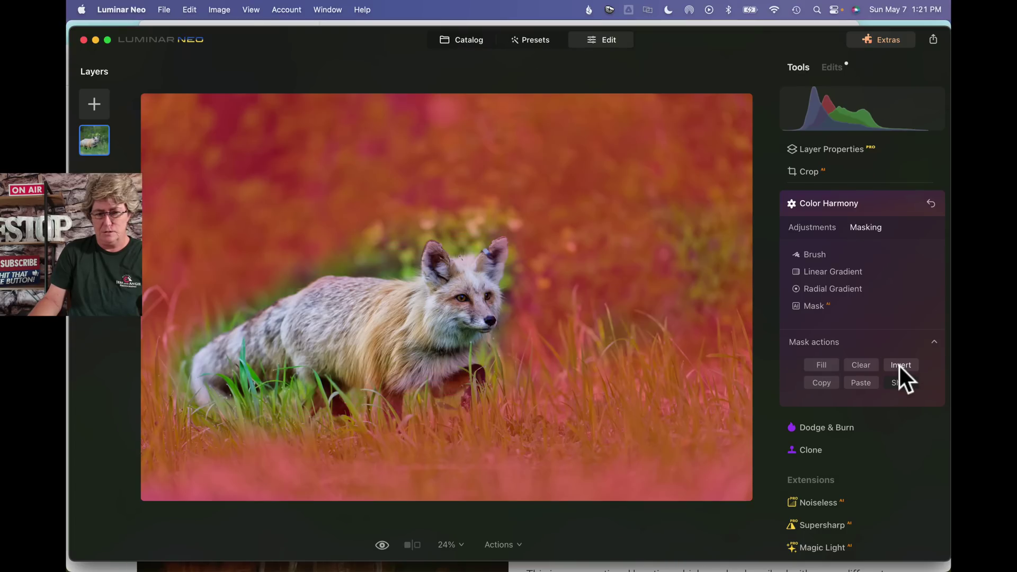
# Set the background's Color Harmony Brilliance to -40 and close the tool
pyautogui.click(811, 227)
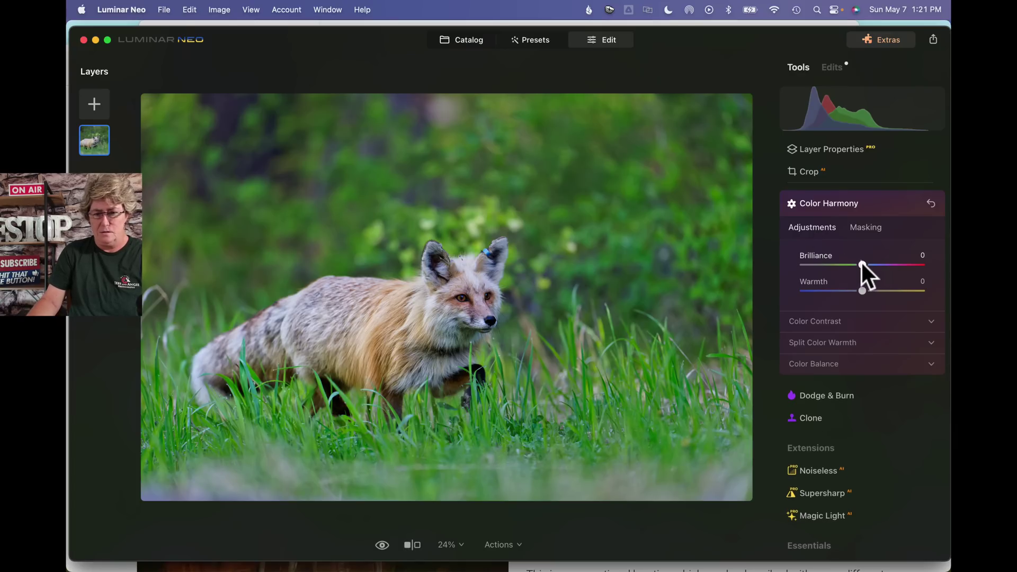
pyautogui.moveTo(862, 264); pyautogui.dragTo(837, 265)
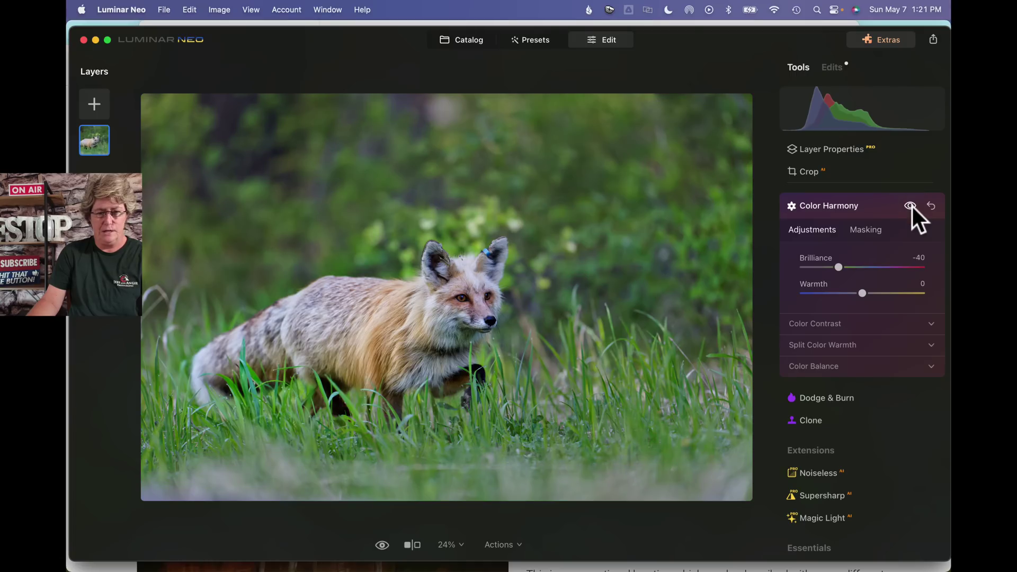
pyautogui.click(834, 209)
# Paste the fox mask into a new Color Harmony adjustment, show its overlay and set the masking brush to erase
pyautogui.click(833, 197)
pyautogui.click(871, 231)
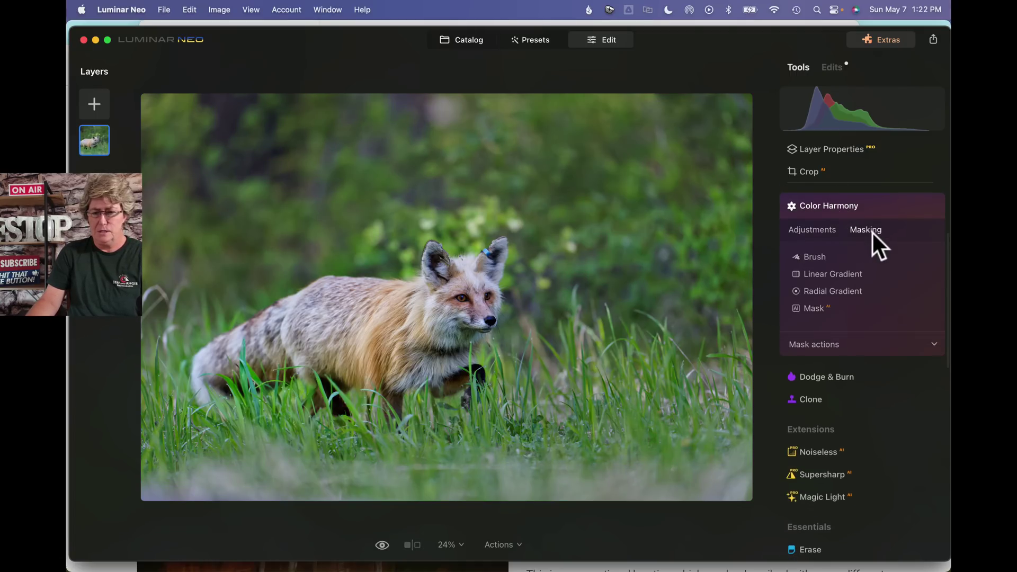
pyautogui.click(867, 344)
pyautogui.click(861, 386)
pyautogui.click(895, 385)
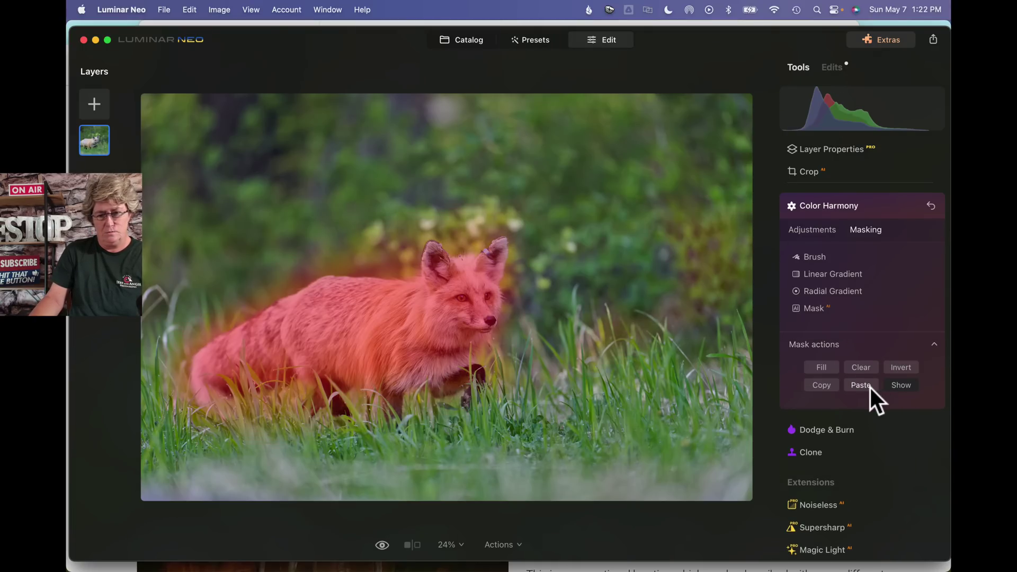
pyautogui.click(811, 260)
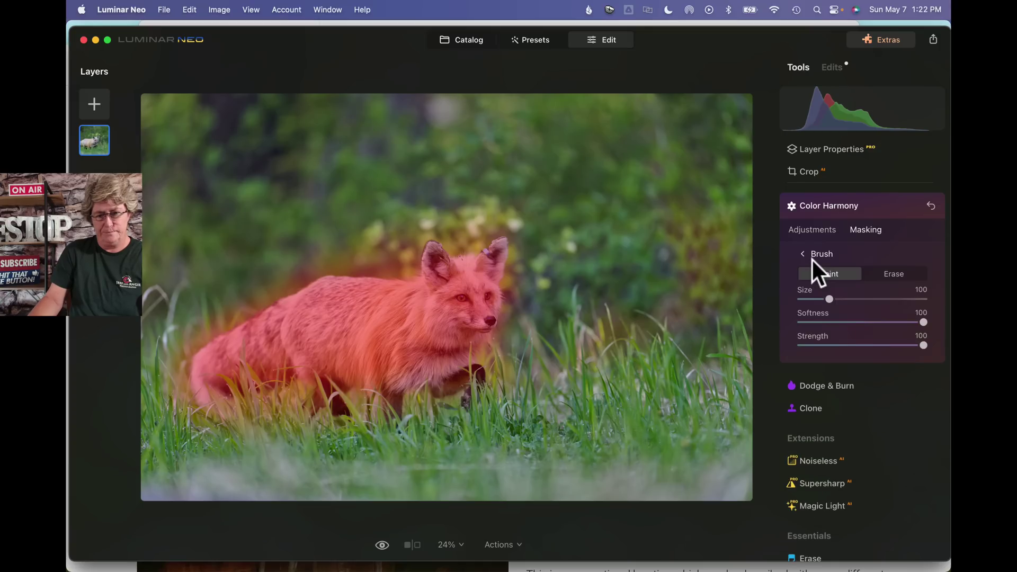
pyautogui.click(895, 273)
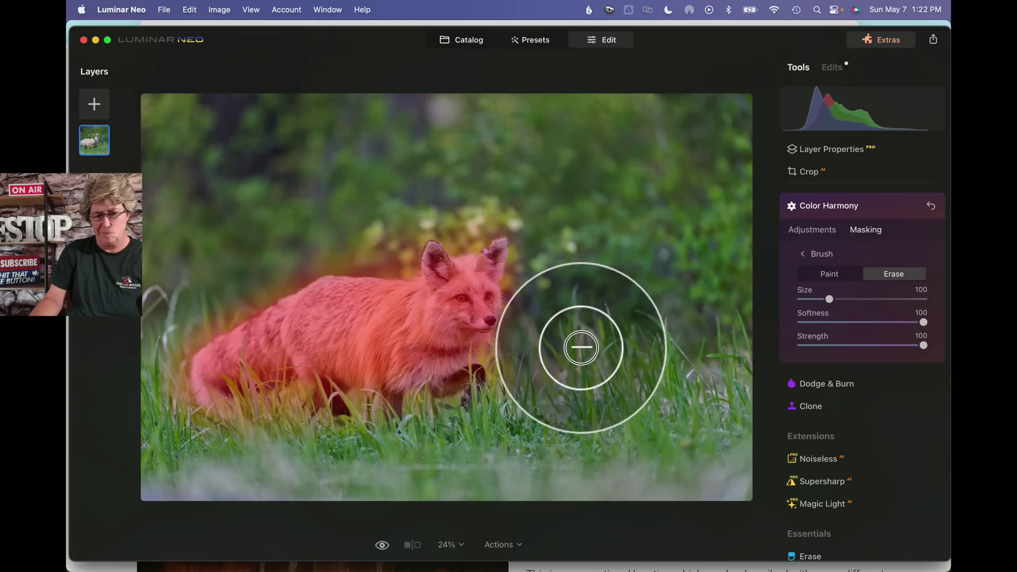
# Set the fox's Color Harmony Warmth to 28 and close the tool
pyautogui.click(810, 232)
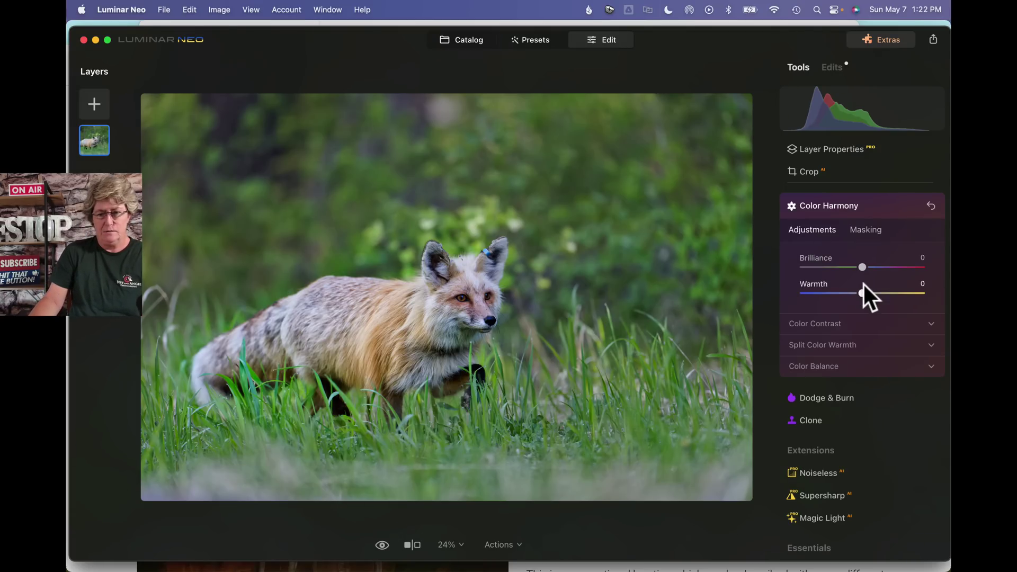
pyautogui.moveTo(861, 295); pyautogui.dragTo(879, 296)
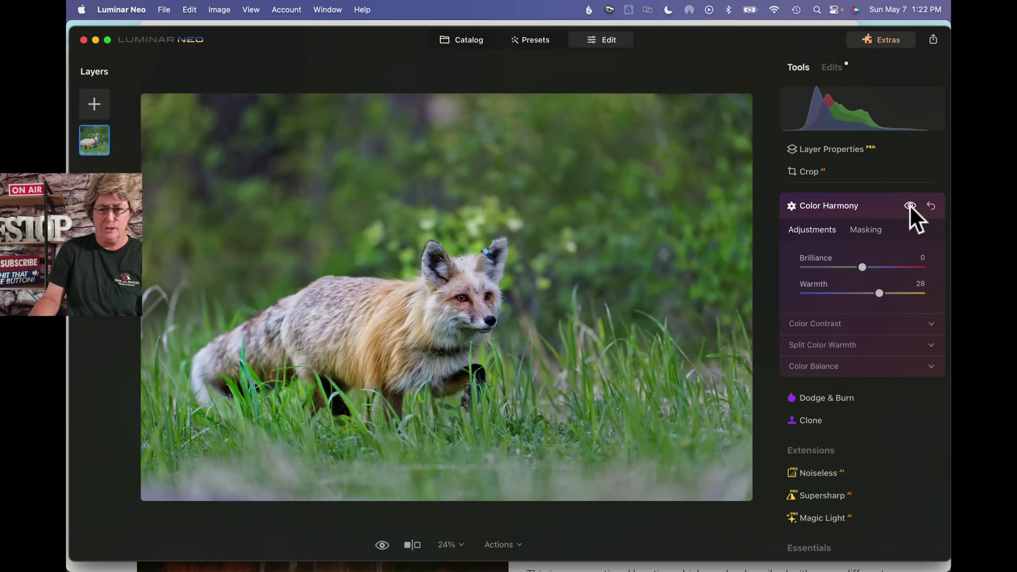
pyautogui.click(861, 210)
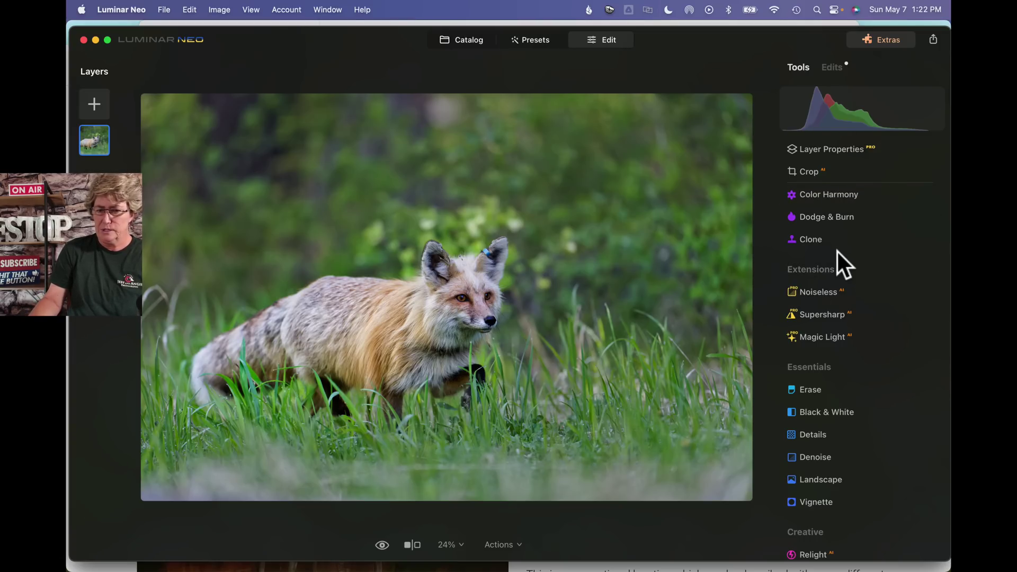
# Inspect the fox's ears, face and neck at 100% zoom for tags and other distractions
pyautogui.scroll(2, 837, 252)
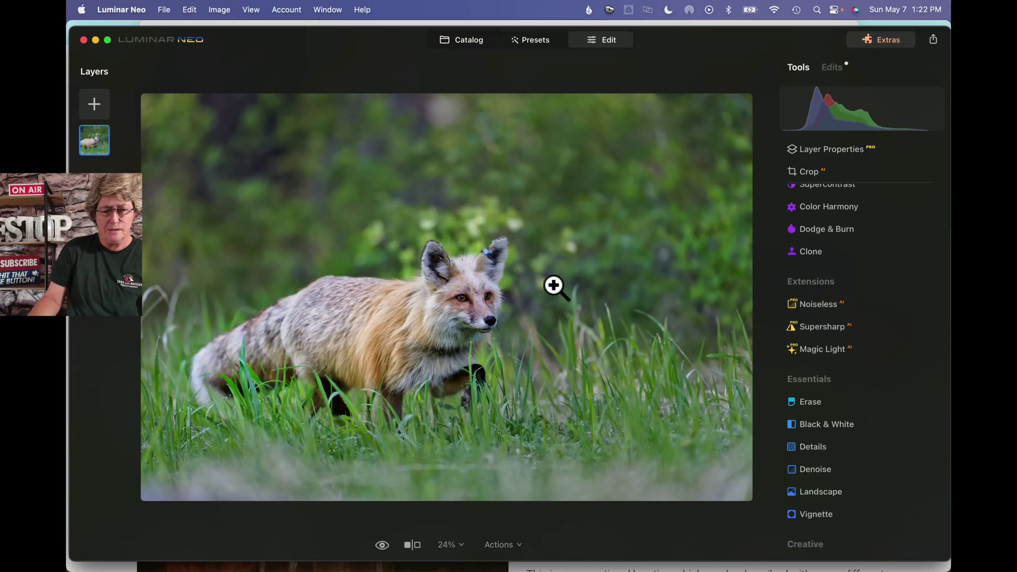
pyautogui.click(483, 254)
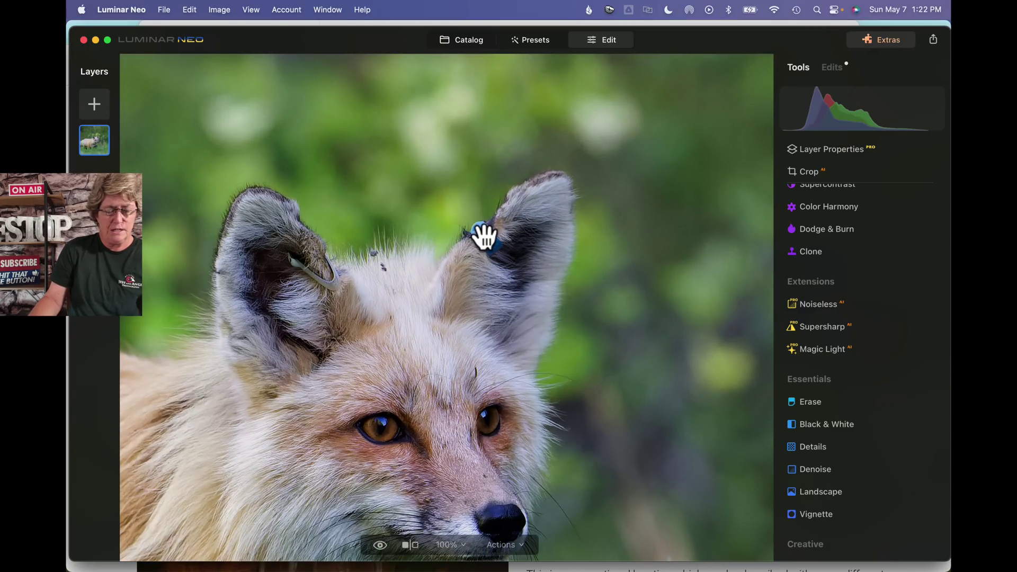
pyautogui.scroll(-5, 404, 310)
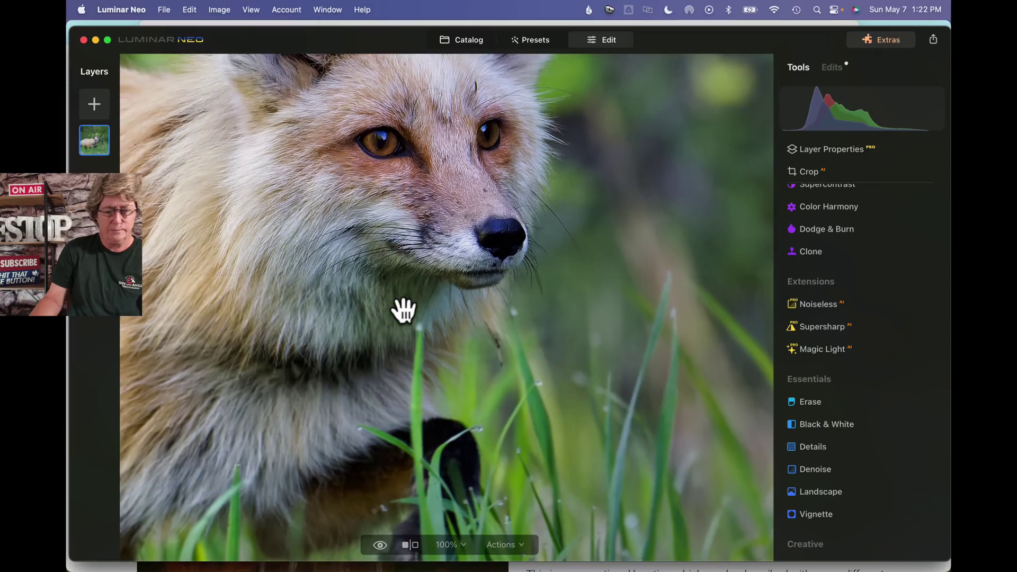
pyautogui.scroll(3, 403, 309)
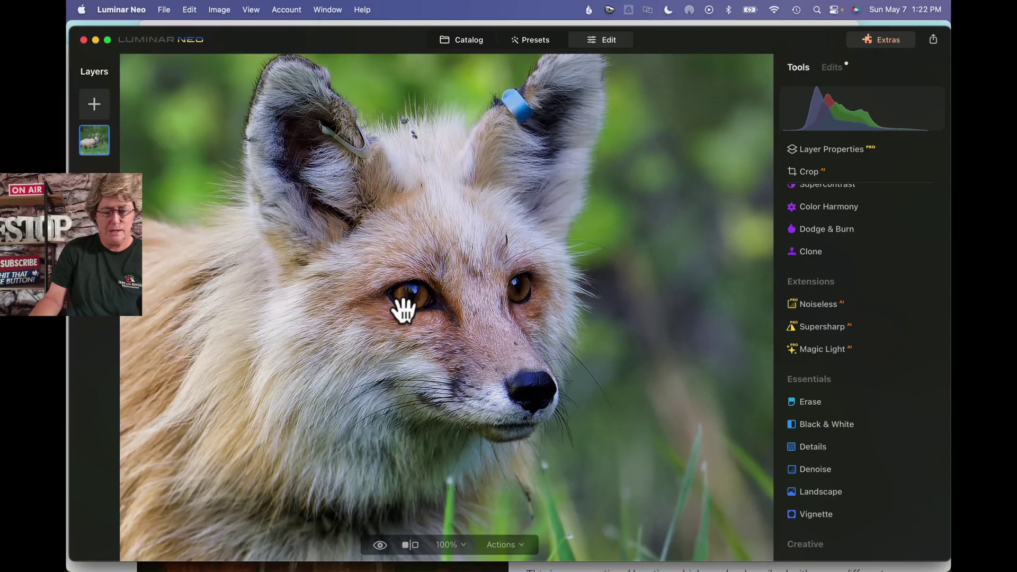
pyautogui.scroll(-1, 404, 310)
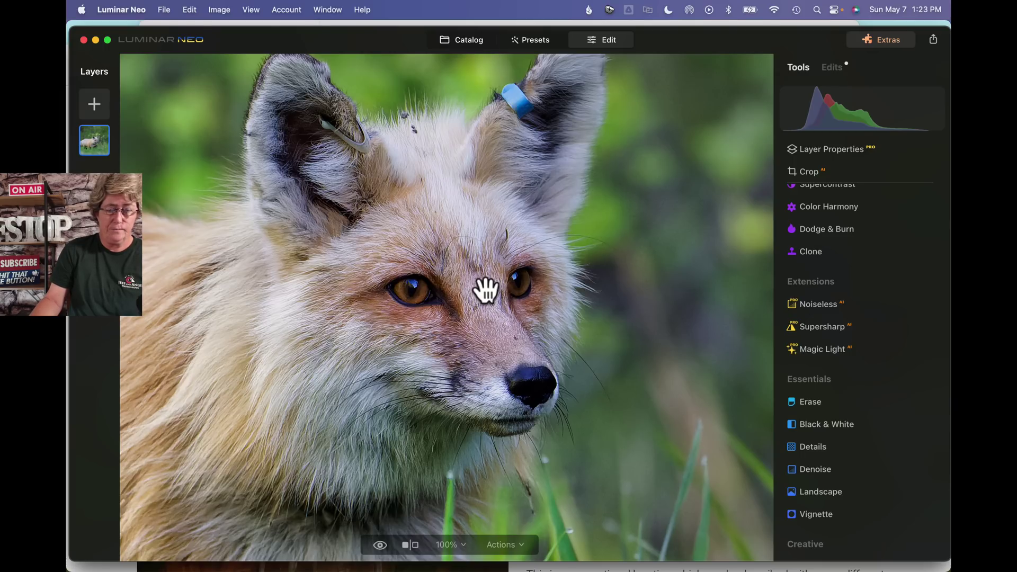
pyautogui.scroll(-2, 485, 290)
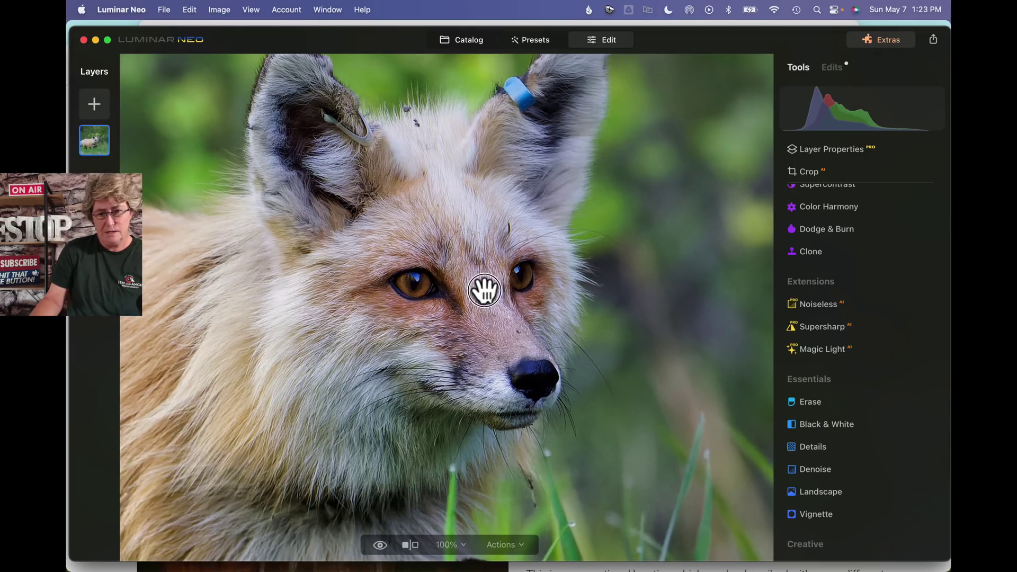
pyautogui.click(485, 290)
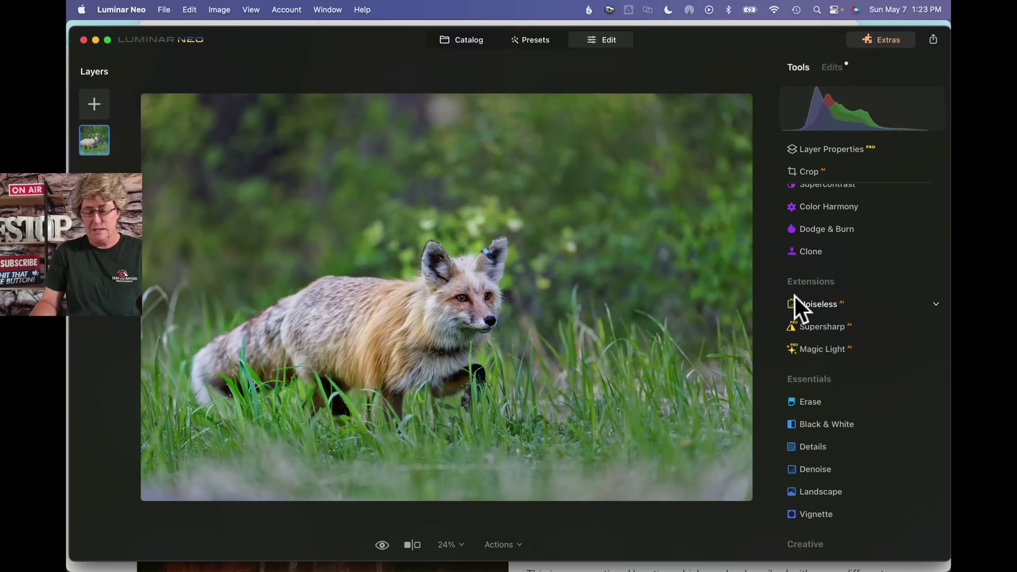
# Clone fur from the tip of the blue-tagged ear over the tag with brush size 29 at 50% zoom, and close the tool
pyautogui.scroll(2, 794, 296)
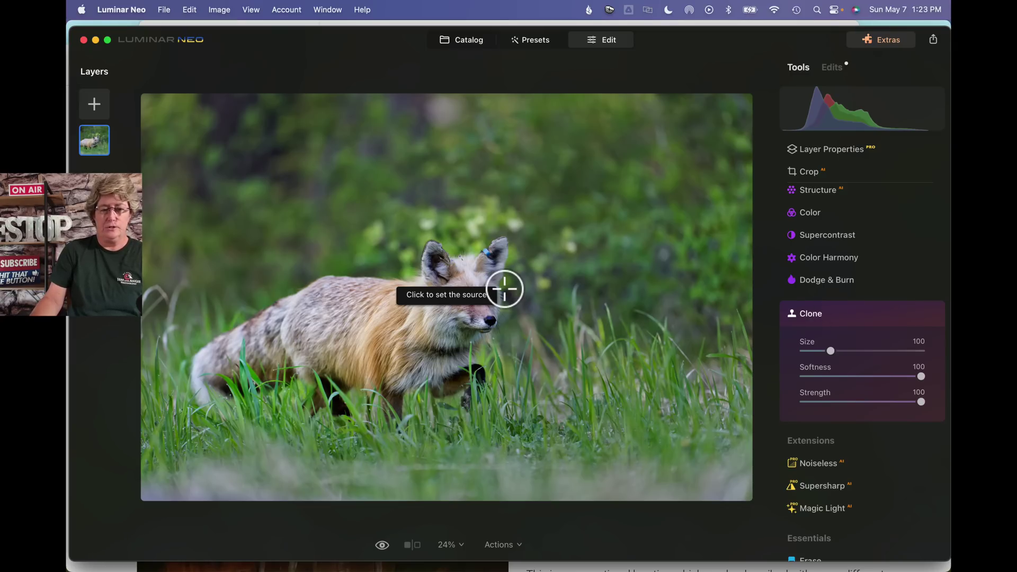
pyautogui.click(459, 548)
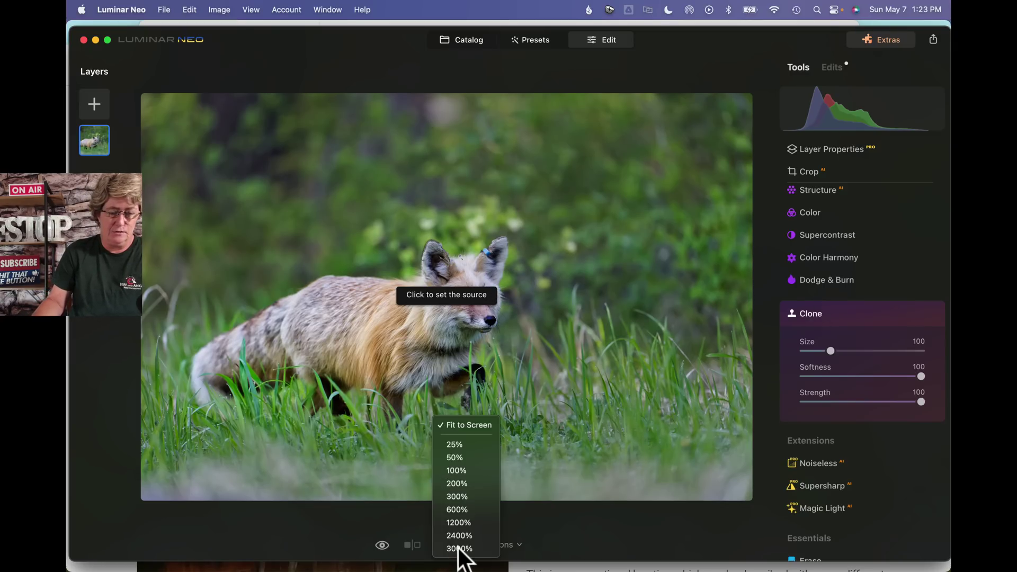
pyautogui.click(456, 458)
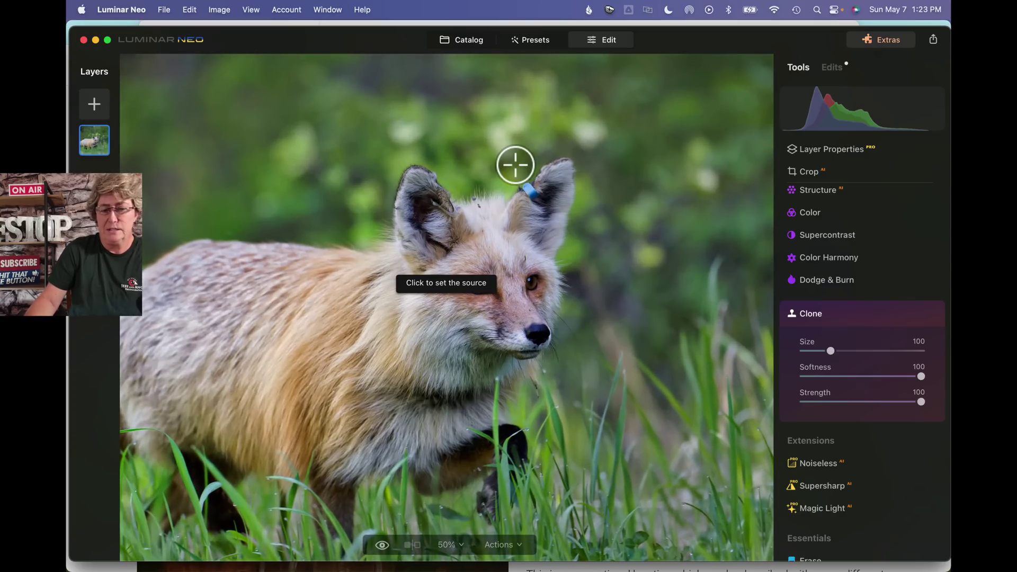
pyautogui.click(559, 169)
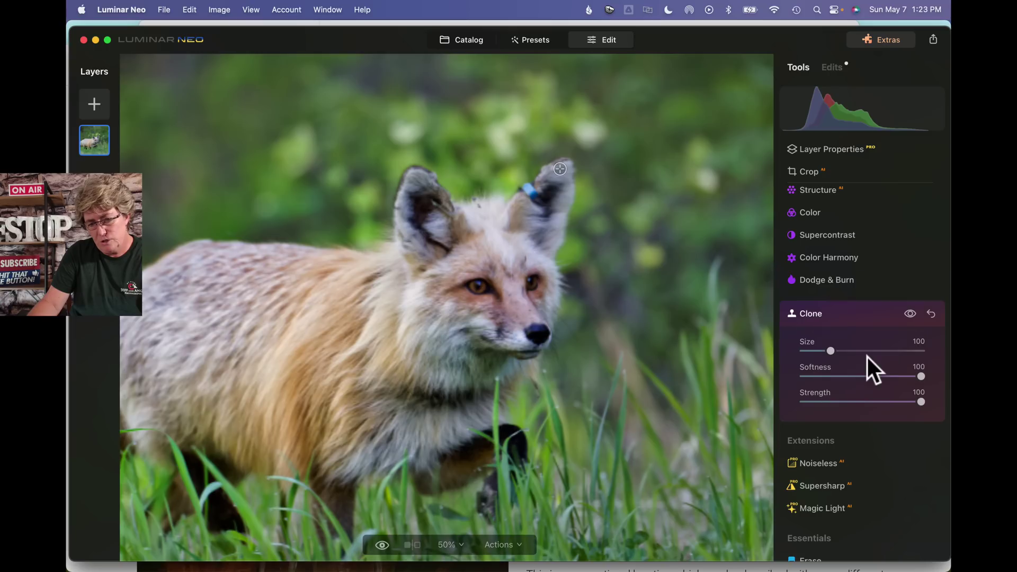
pyautogui.moveTo(830, 351); pyautogui.dragTo(808, 352)
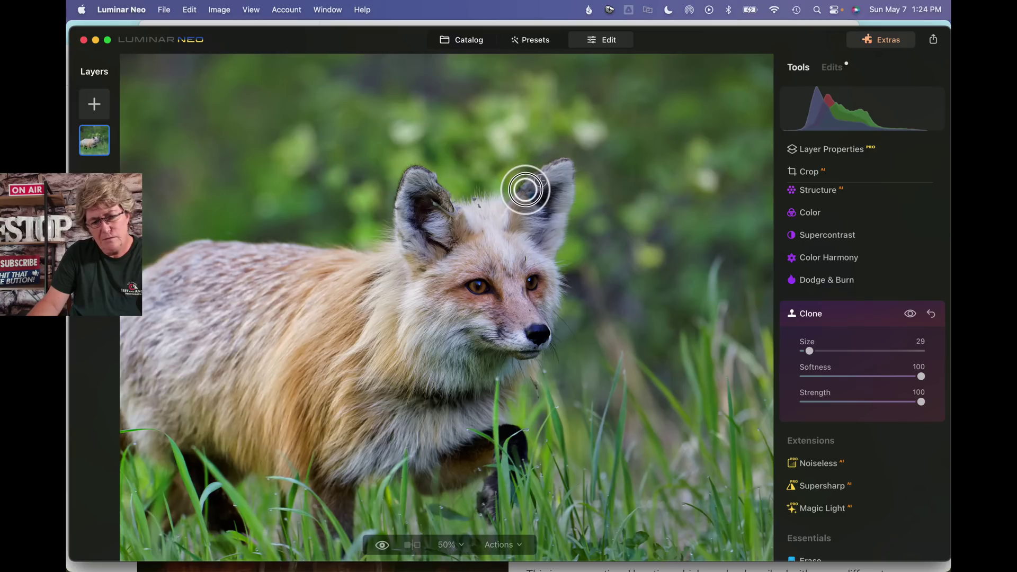
pyautogui.scroll(-2, 524, 190)
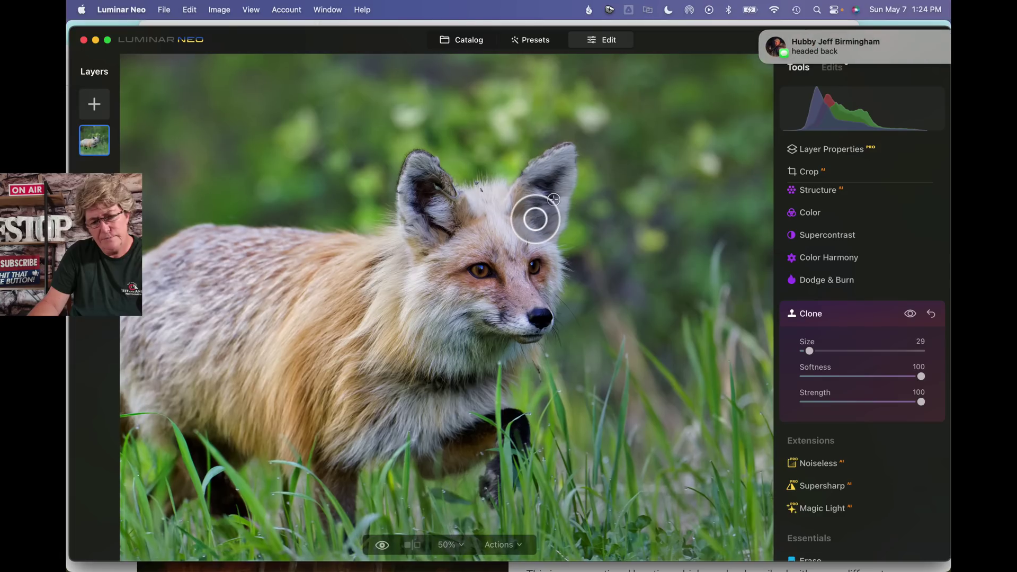
pyautogui.scroll(-1, 534, 219)
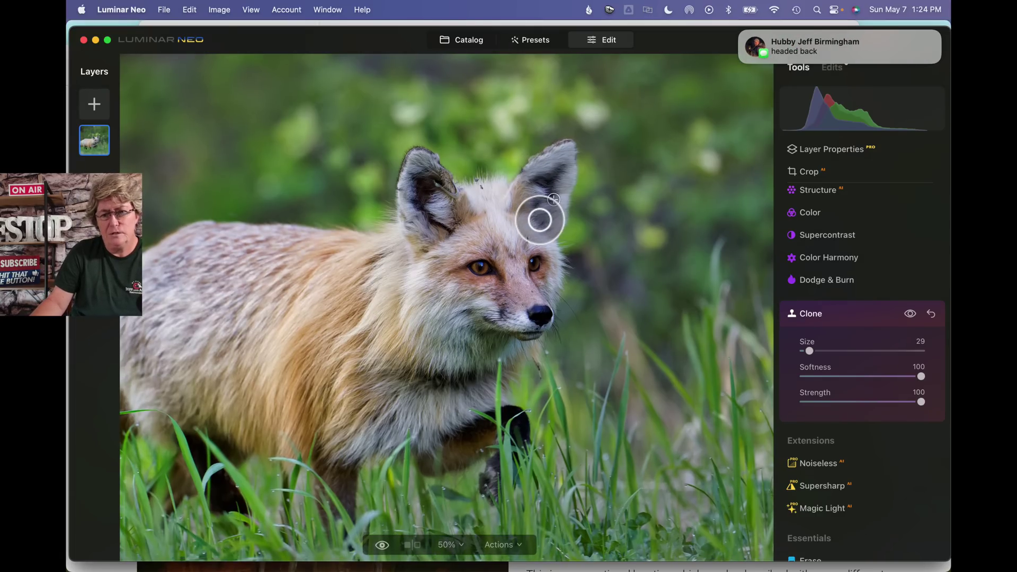
pyautogui.click(856, 313)
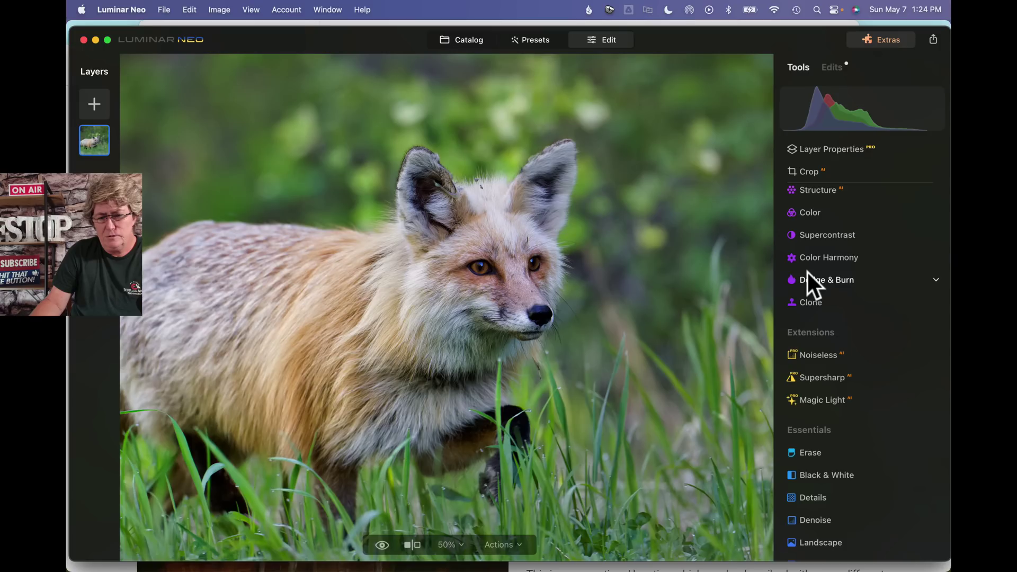
# Clone over the tag in the fox's other ear with brush size 26, sampling from that ear's upper part, and close the tool
pyautogui.click(809, 302)
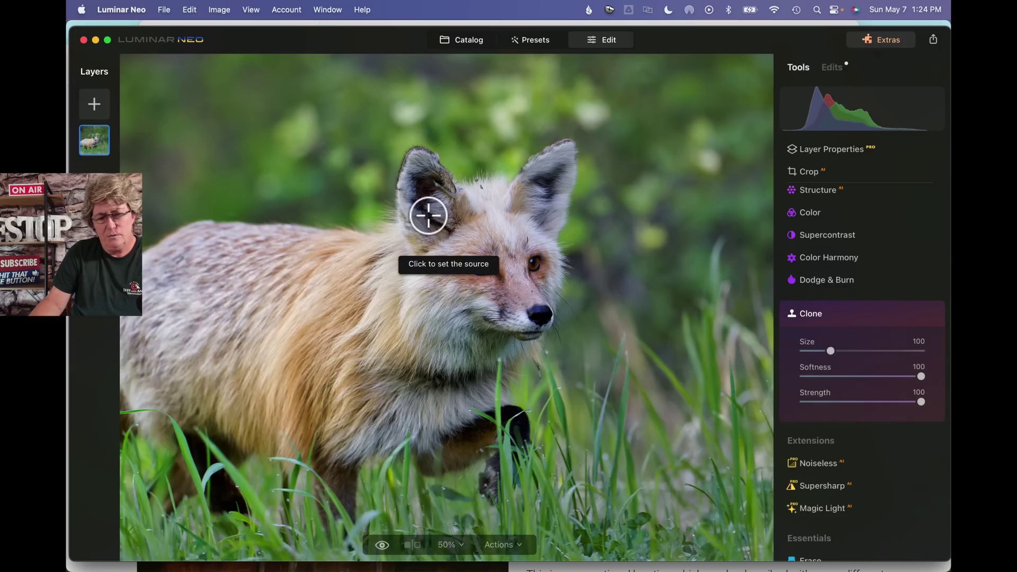
pyautogui.click(433, 171)
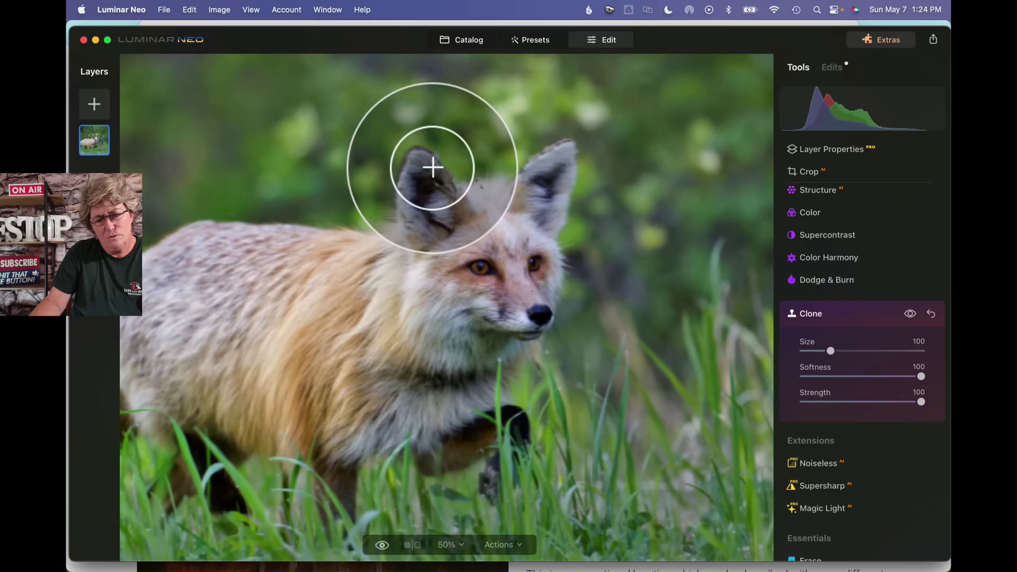
pyautogui.moveTo(830, 345); pyautogui.dragTo(806, 351)
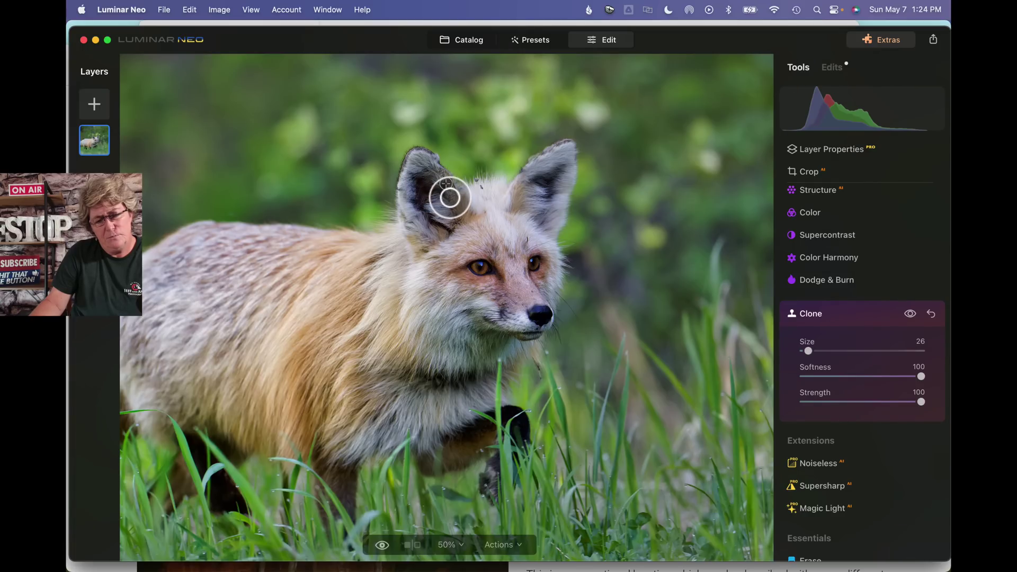
pyautogui.click(863, 312)
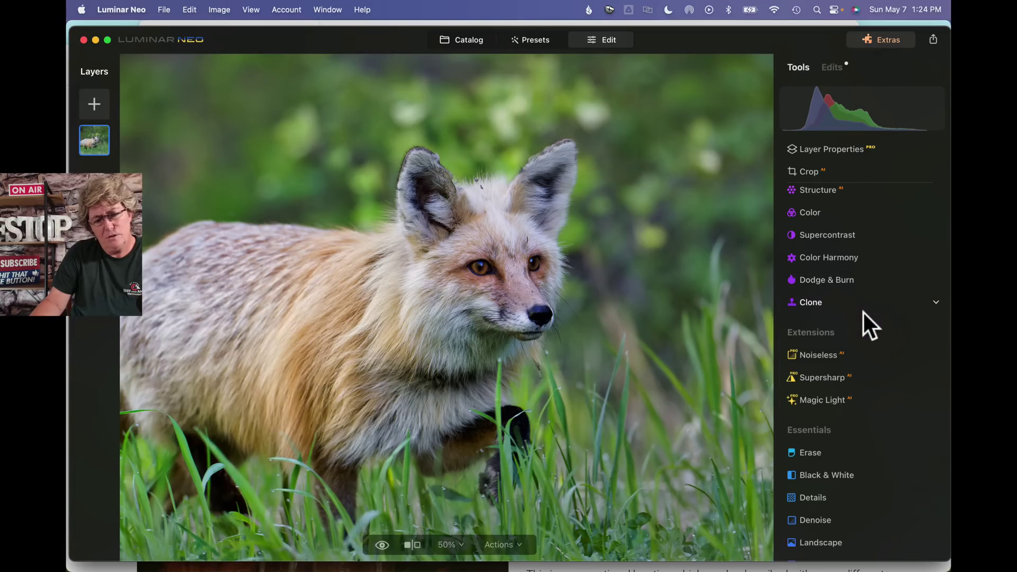
# Refine the same ear with another Clone pass at brush size 30, sampling near the ear's tip, and close the tool
pyautogui.click(824, 312)
pyautogui.moveTo(830, 350); pyautogui.dragTo(810, 351)
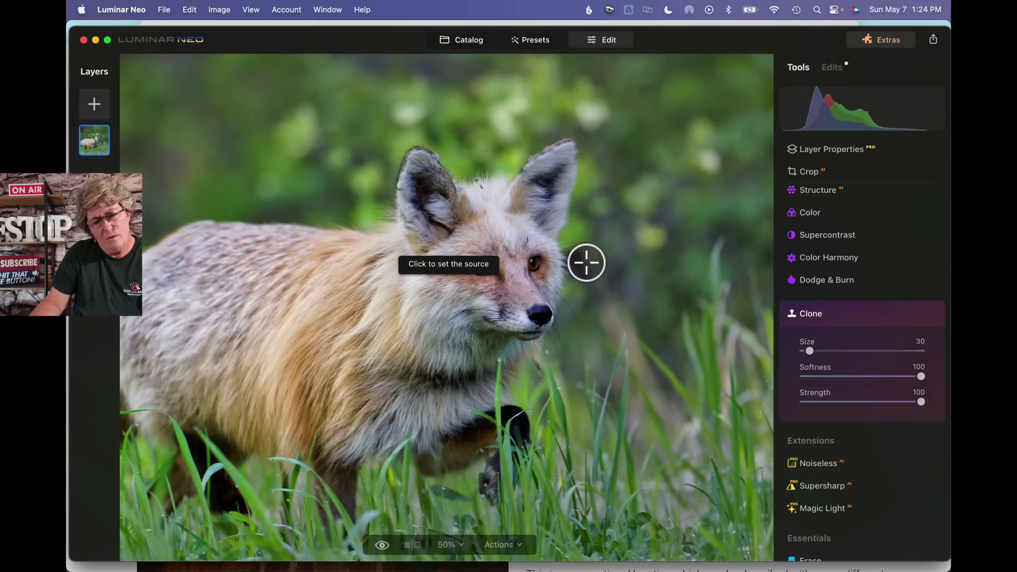
pyautogui.click(434, 166)
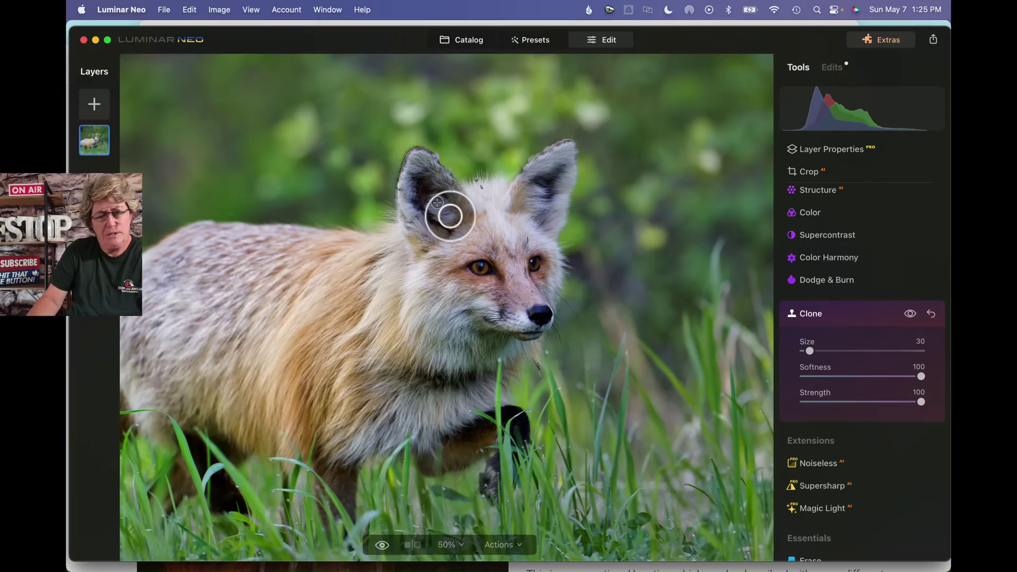
pyautogui.click(859, 310)
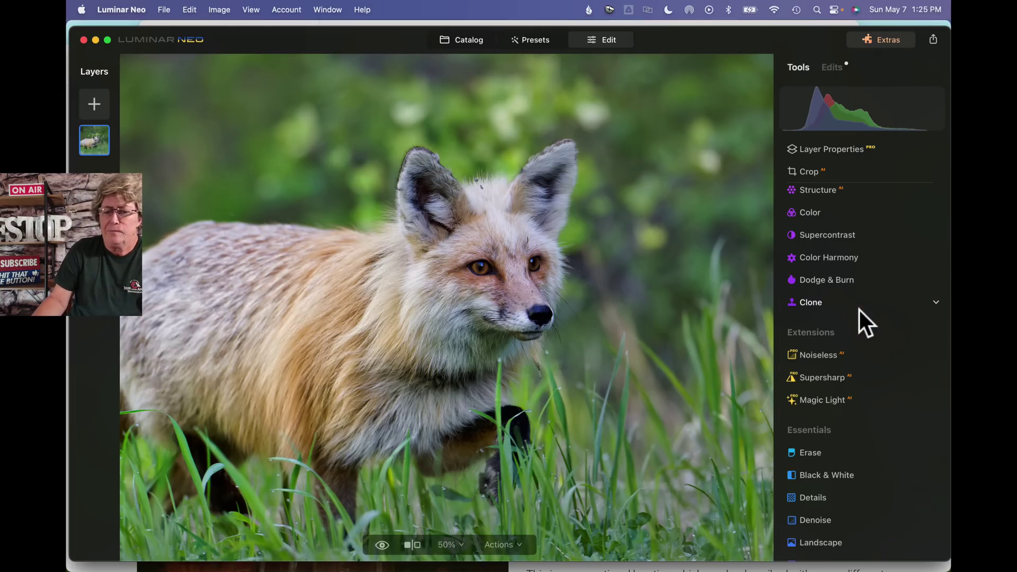
# Clone fur from below the chin over the dark collar band on the fox's neck with brush size 62, and close the tool
pyautogui.click(844, 301)
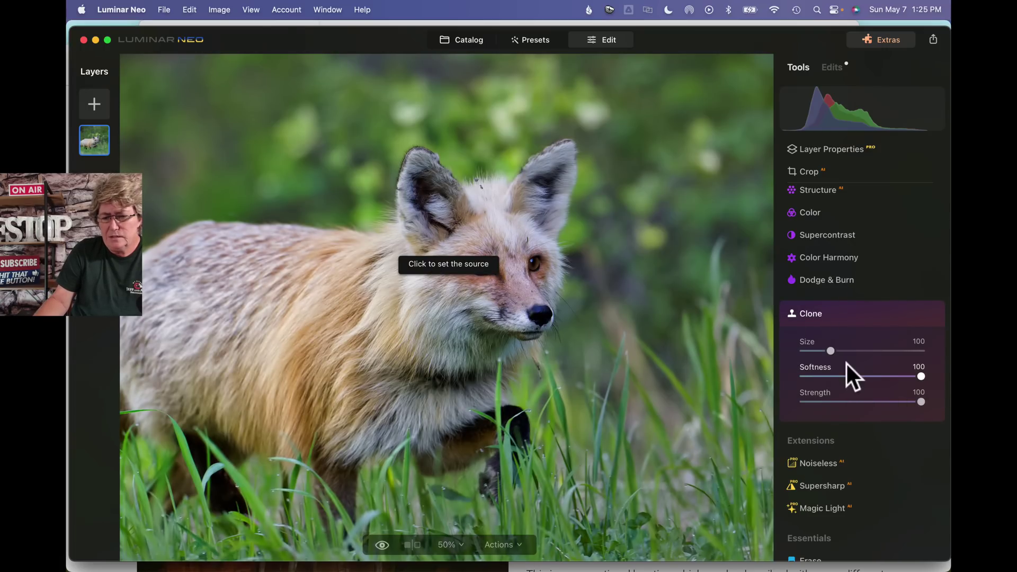
pyautogui.moveTo(832, 351); pyautogui.dragTo(818, 352)
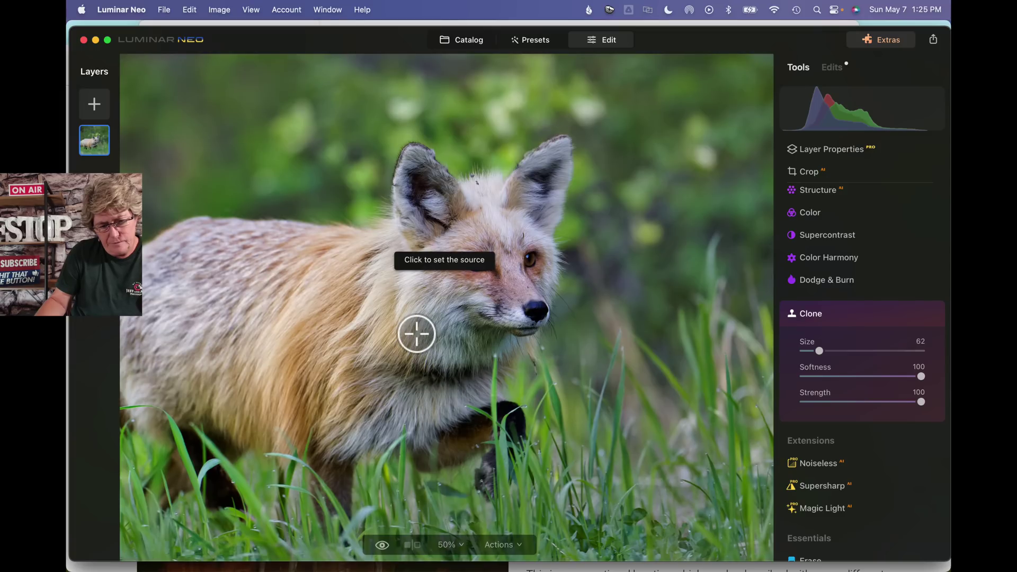
pyautogui.click(464, 355)
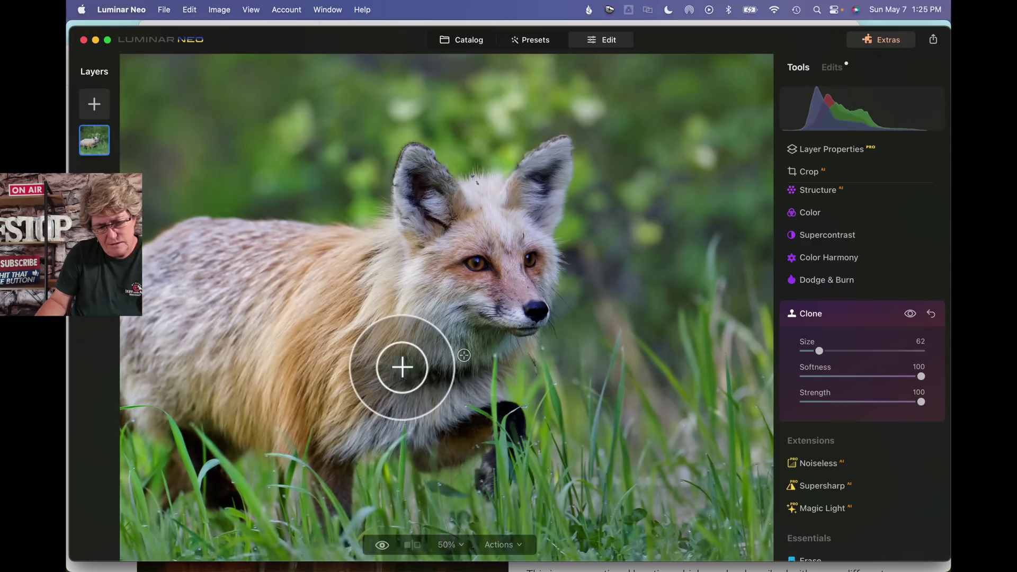
pyautogui.moveTo(474, 374)
pyautogui.mouseDown()
pyautogui.moveTo(393, 364)
pyautogui.moveTo(396, 374)
pyautogui.moveTo(448, 386)
pyautogui.moveTo(474, 374)
pyautogui.moveTo(348, 308)
pyautogui.mouseUp()
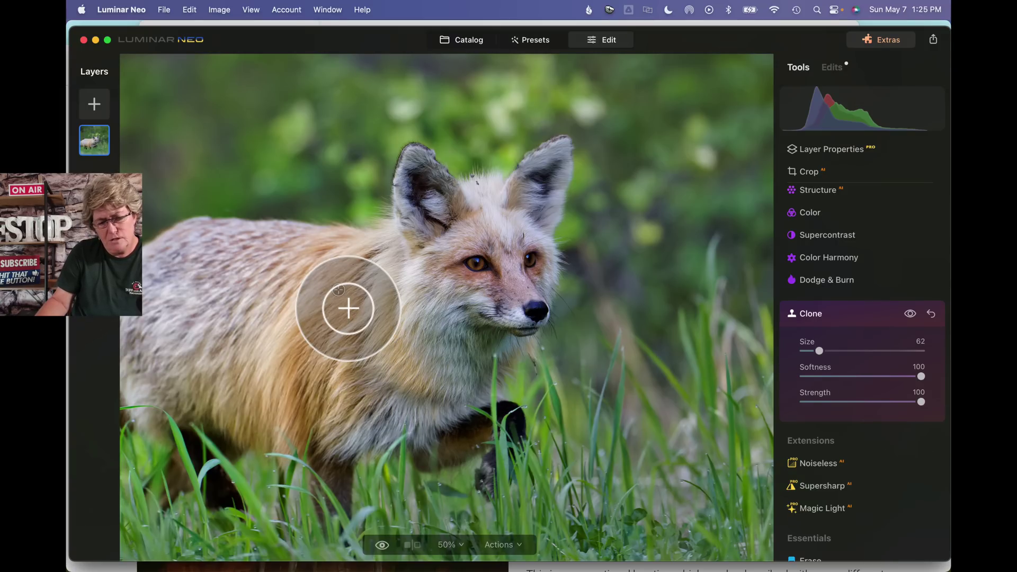
pyautogui.moveTo(348, 308); pyautogui.dragTo(349, 309)
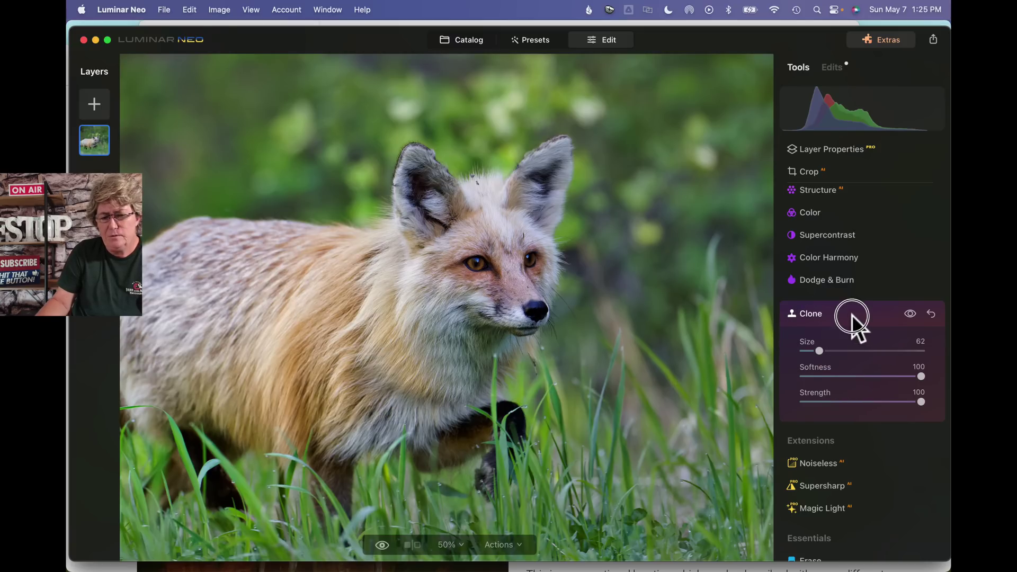
pyautogui.click(851, 316)
# Fit the whole photo in view and compare it before and after the edits with the split view
pyautogui.click(498, 260)
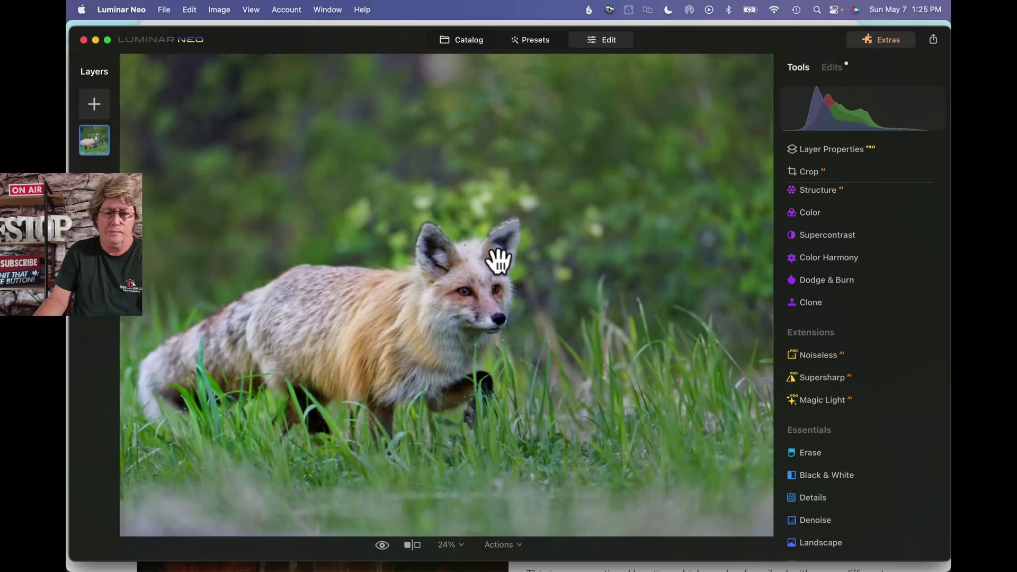
pyautogui.click(413, 544)
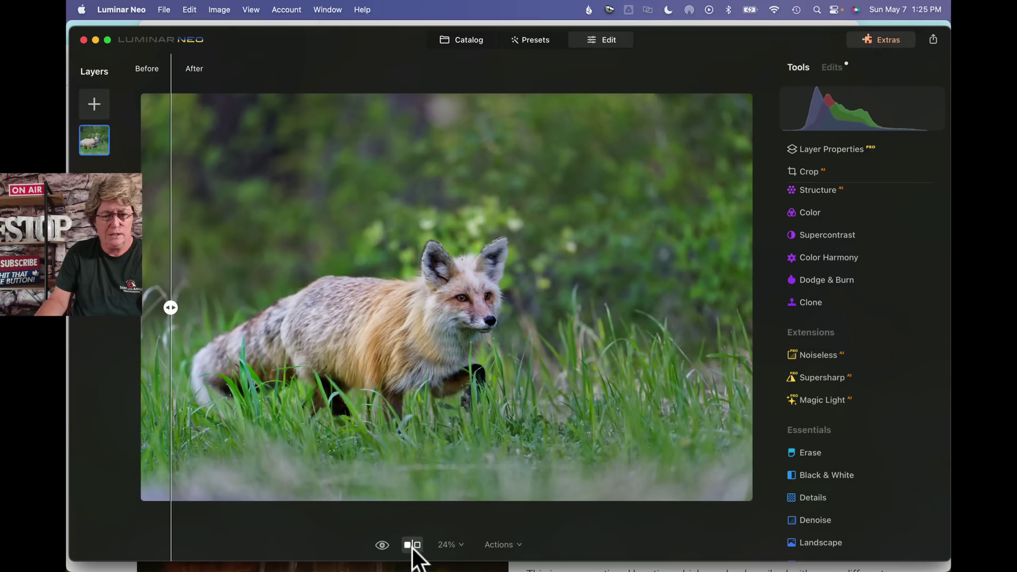
pyautogui.moveTo(170, 307); pyautogui.dragTo(185, 322)
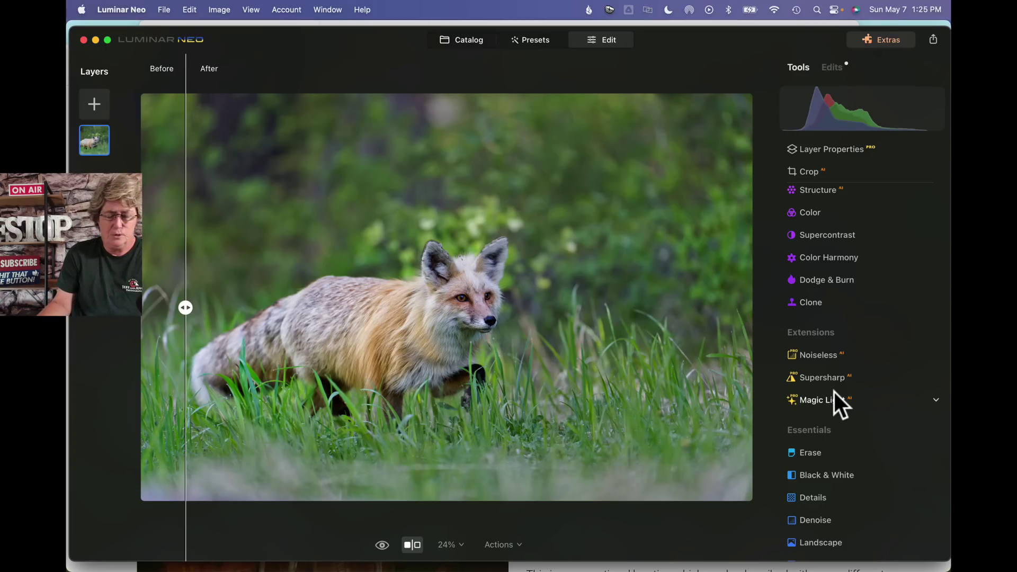
# Start a new Develop adjustment, paste the copied fox mask into it and invert the mask to target the background
pyautogui.scroll(-5, 834, 400)
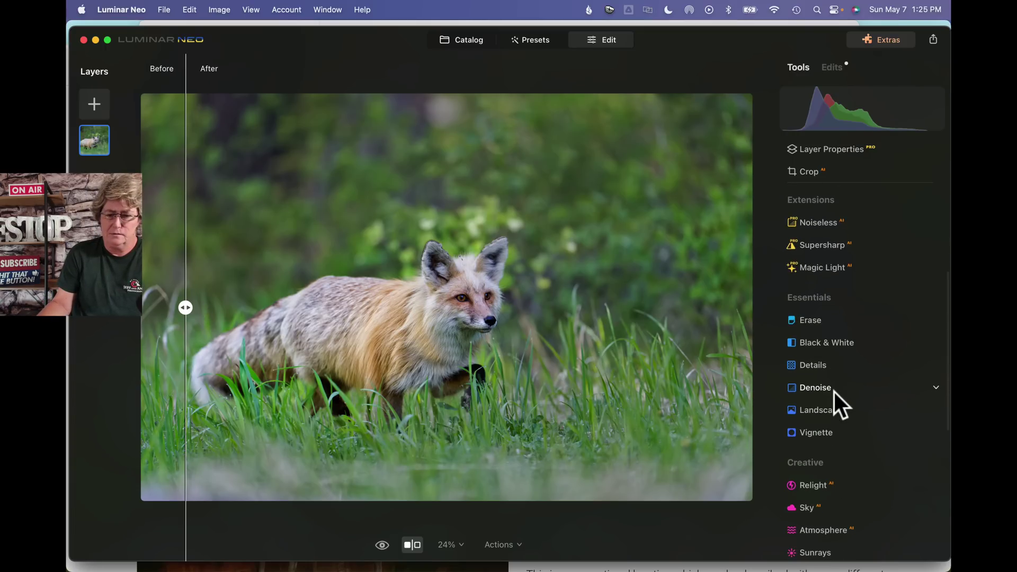
pyautogui.scroll(-1, 834, 392)
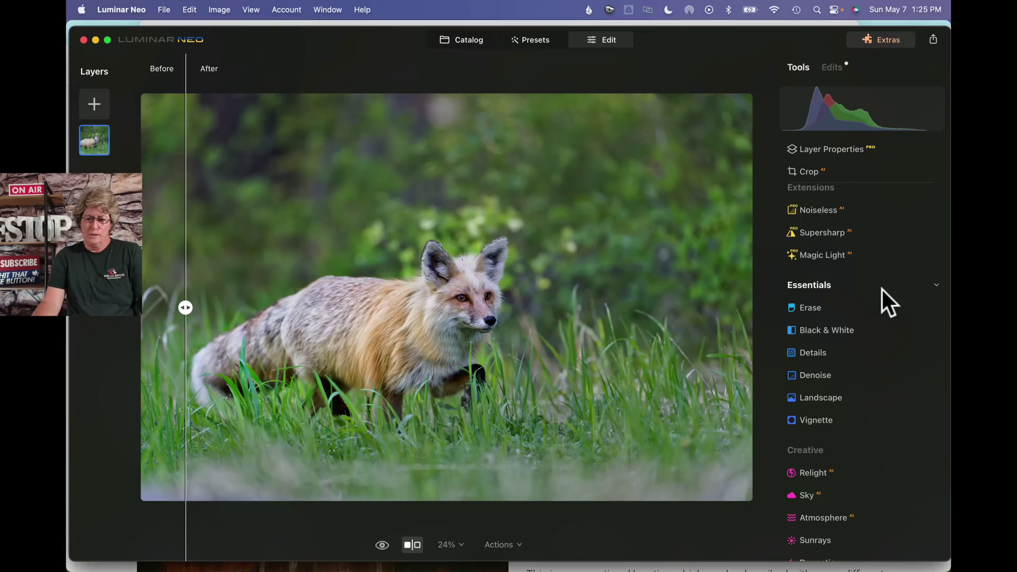
pyautogui.scroll(8, 863, 268)
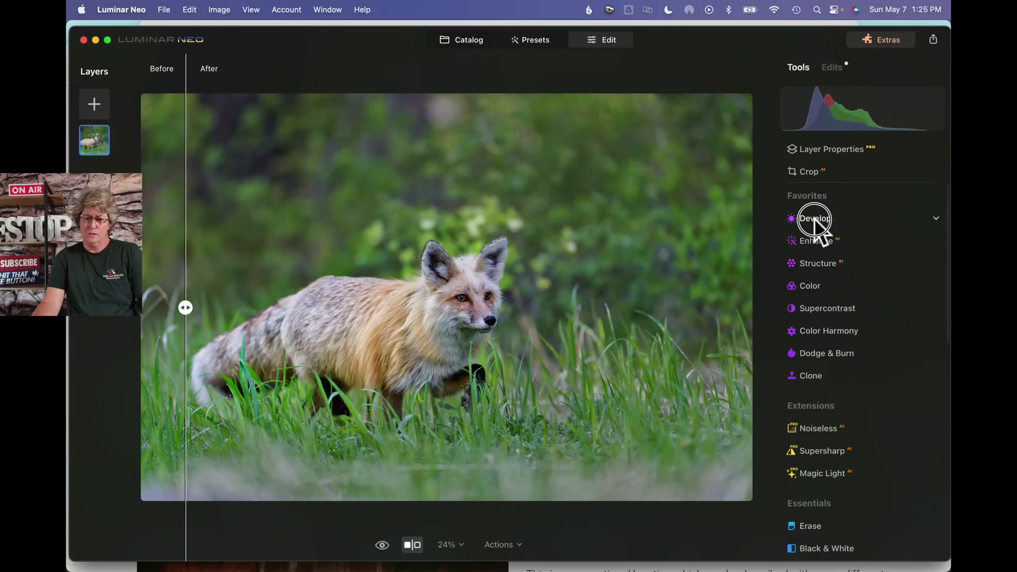
pyautogui.click(814, 218)
pyautogui.click(877, 222)
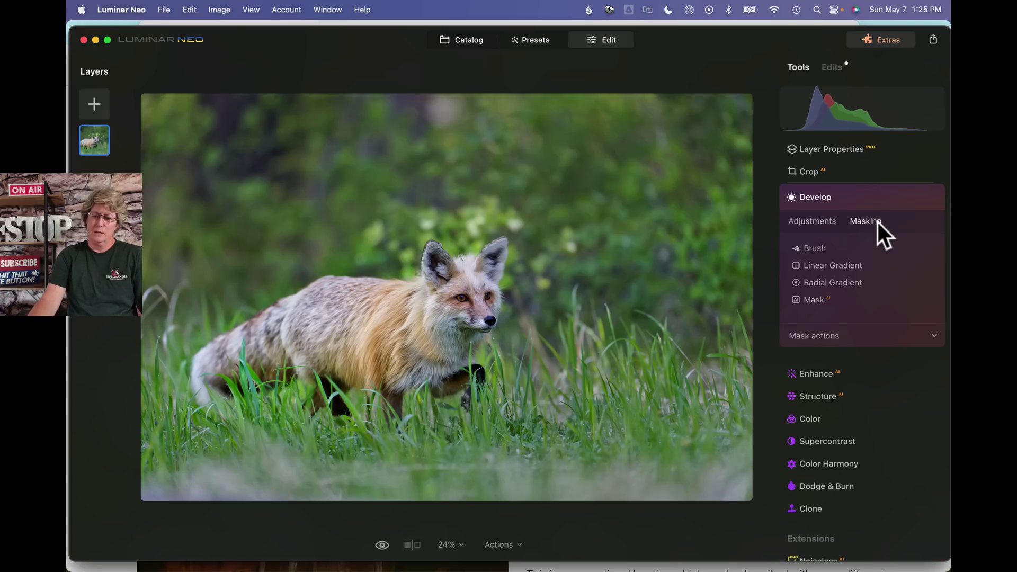
pyautogui.click(845, 337)
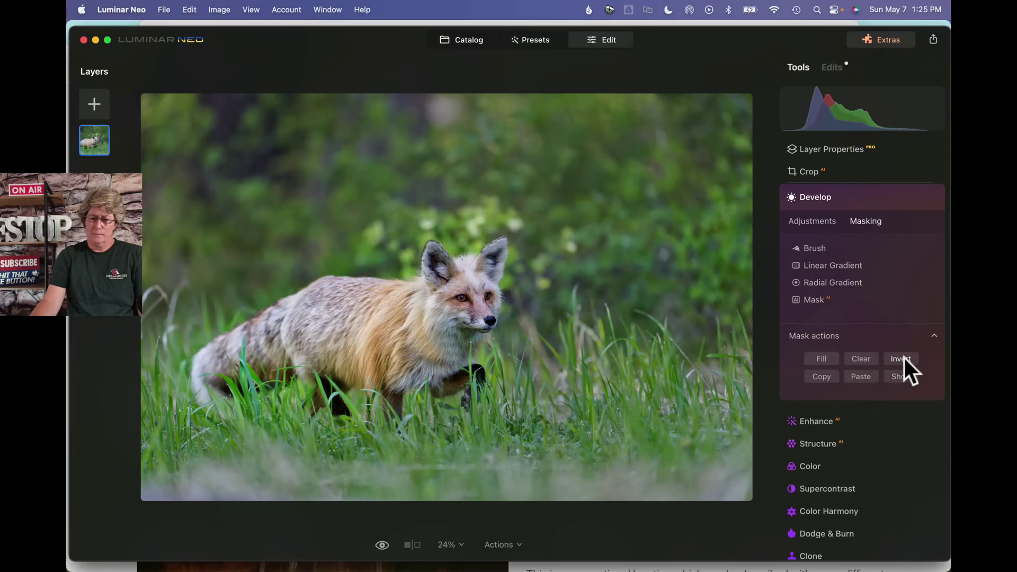
pyautogui.click(902, 376)
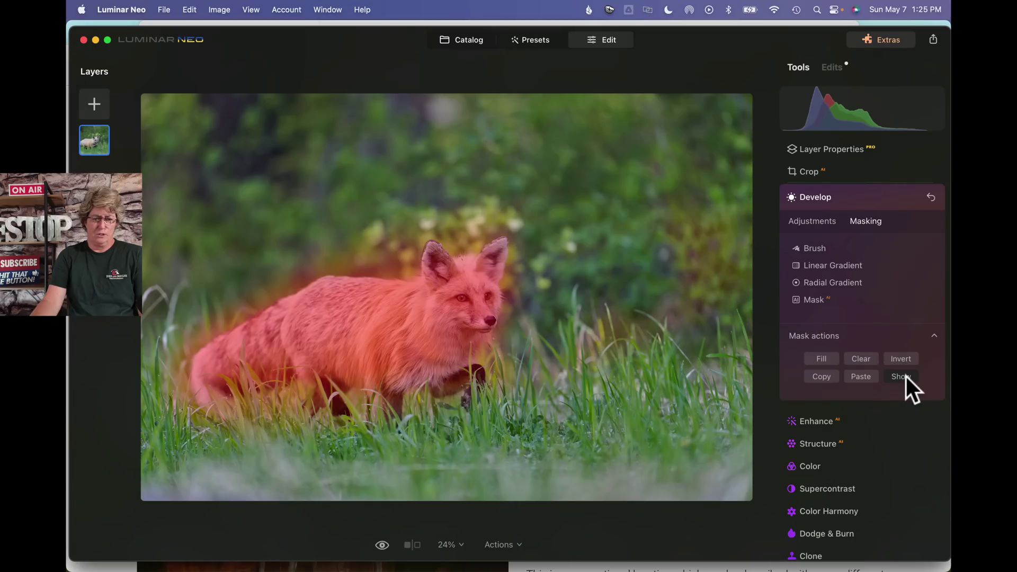
pyautogui.click(902, 376)
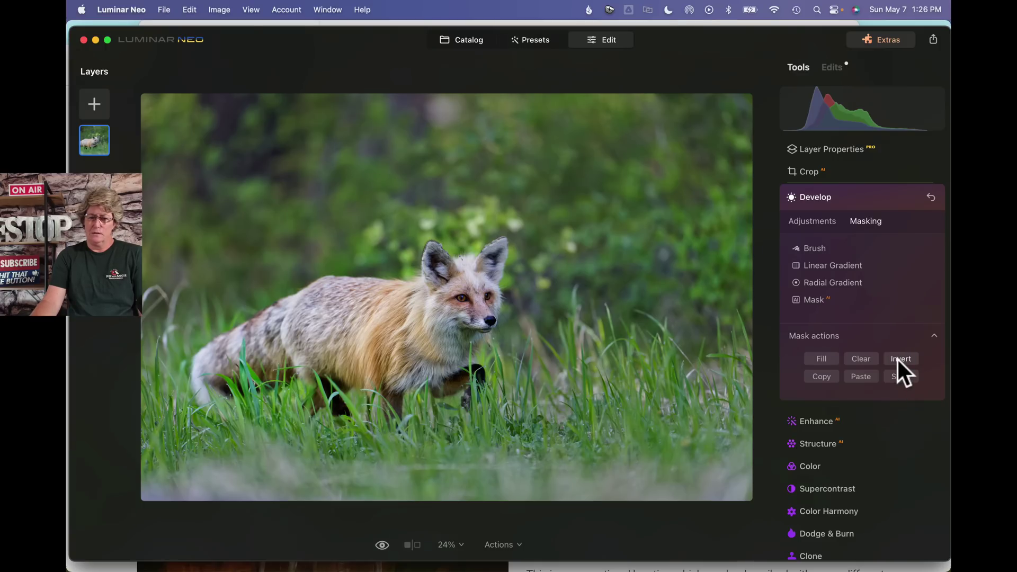
# Darken the masked background with Develop by setting Highlights to -100 and Shadows to -60, and close the tool
pyautogui.click(815, 220)
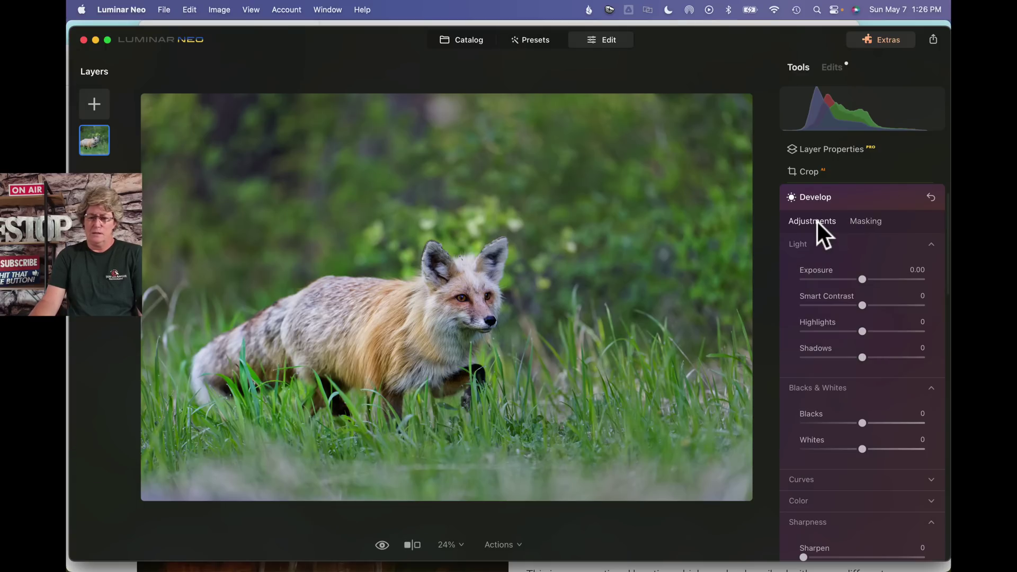
pyautogui.moveTo(862, 331); pyautogui.dragTo(795, 333)
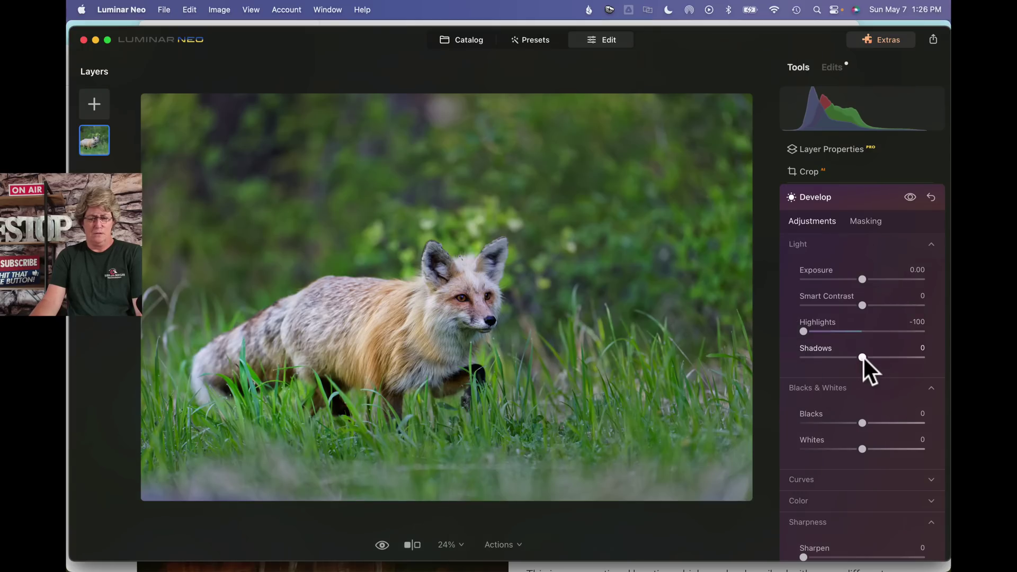
pyautogui.moveTo(862, 357); pyautogui.dragTo(826, 358)
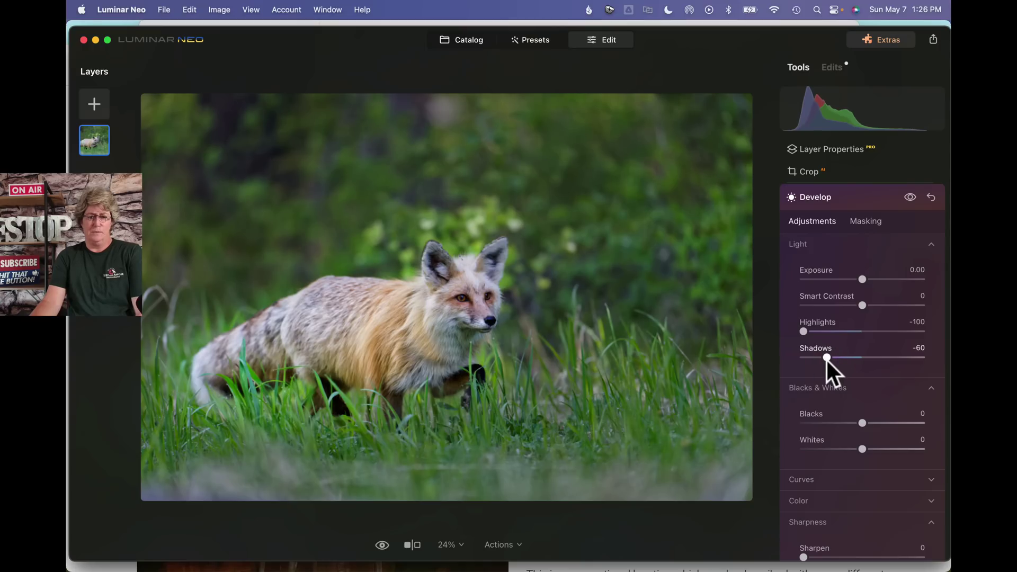
pyautogui.click(830, 196)
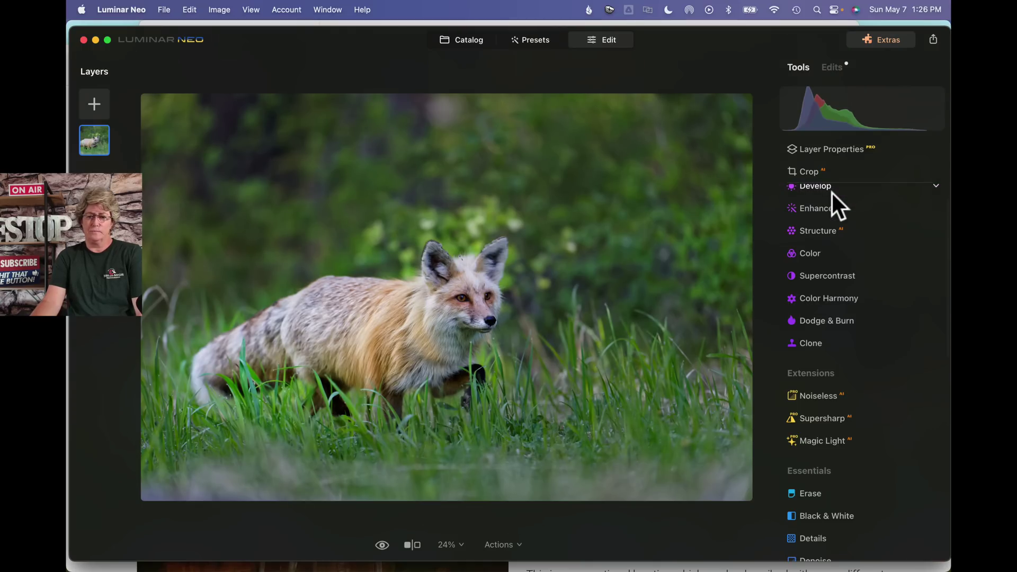
# Generate an AI composition crop at the original ratio and reposition the photo so the whole fox sits inside the frame
pyautogui.click(804, 172)
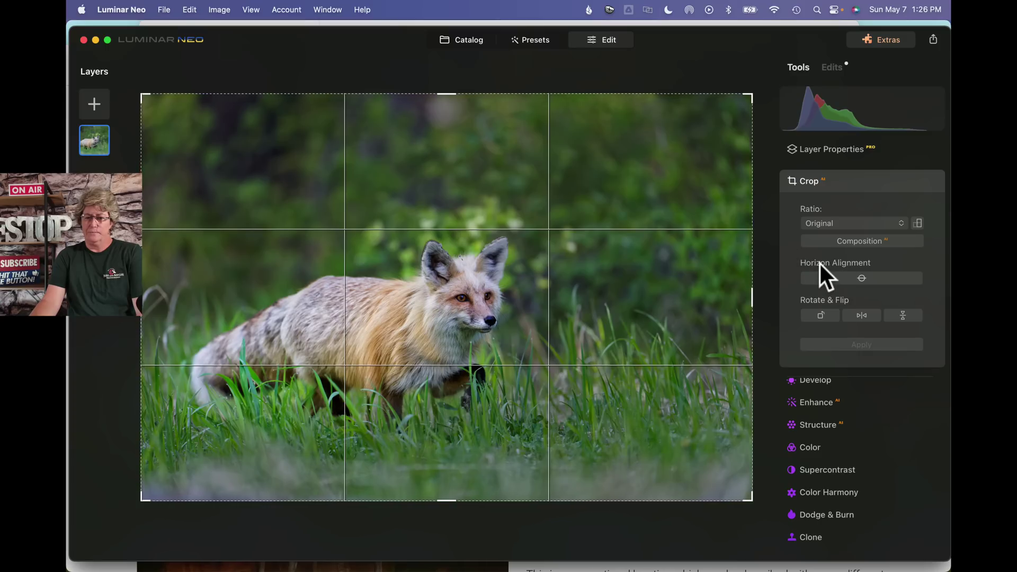
pyautogui.click(874, 240)
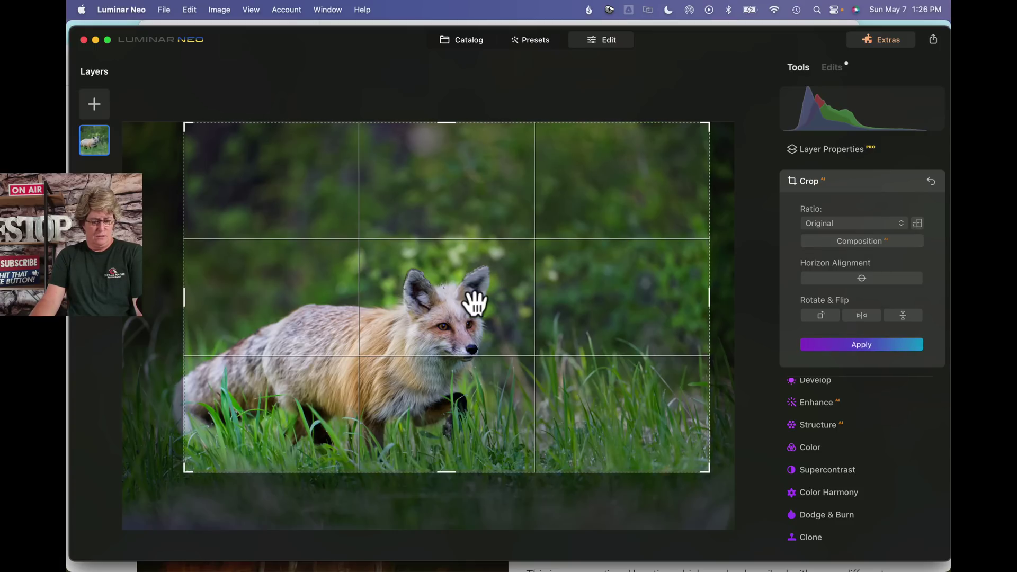
pyautogui.moveTo(447, 306); pyautogui.dragTo(508, 241)
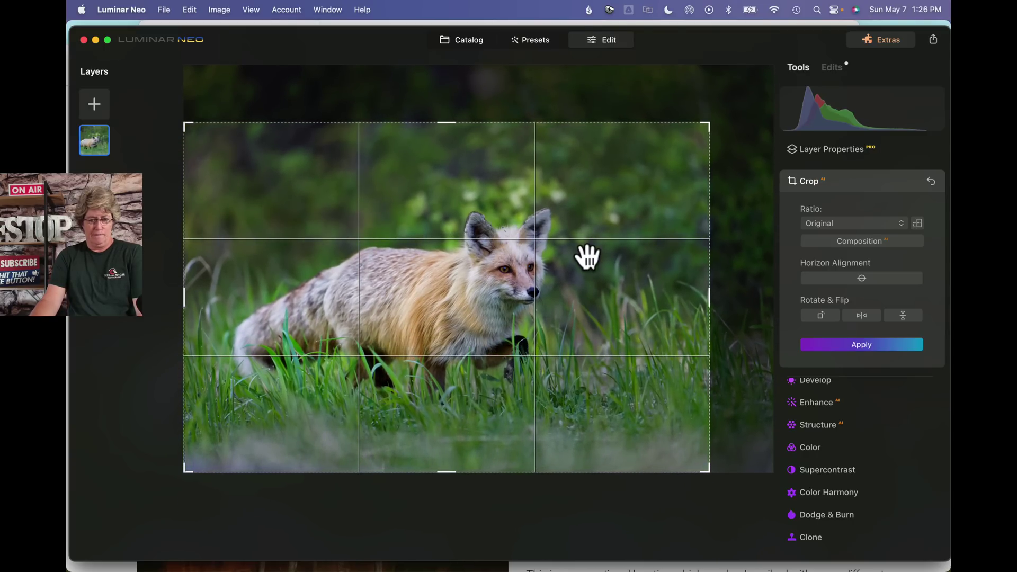
# Try adjusting the crop frame's upper-right corner, set the ratio to Free and apply the crop
pyautogui.moveTo(706, 125)
pyautogui.mouseDown()
pyautogui.moveTo(694, 127)
pyautogui.moveTo(709, 128)
pyautogui.mouseUp()
pyautogui.moveTo(708, 131); pyautogui.dragTo(703, 133)
pyautogui.click(885, 222)
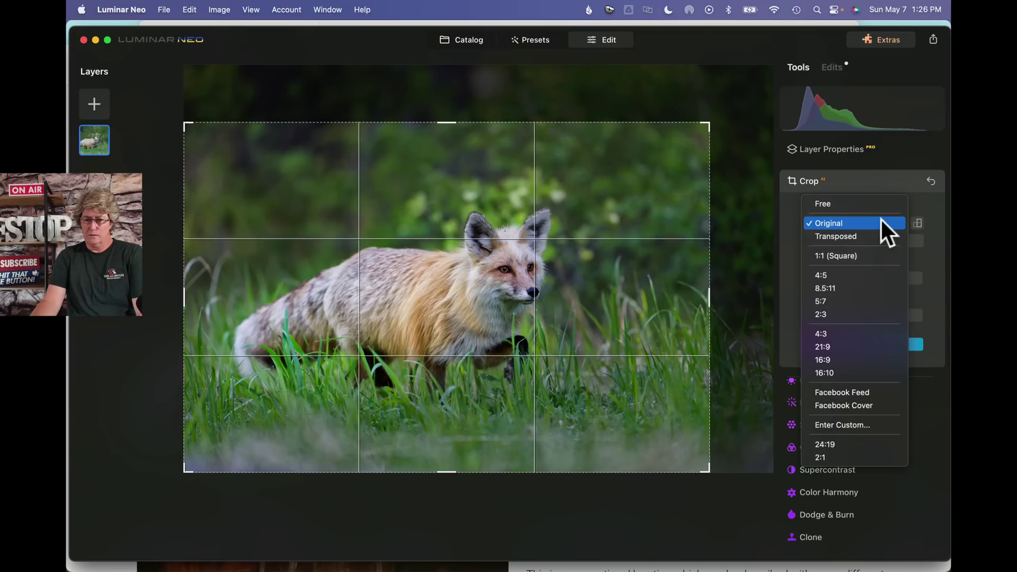
pyautogui.click(865, 202)
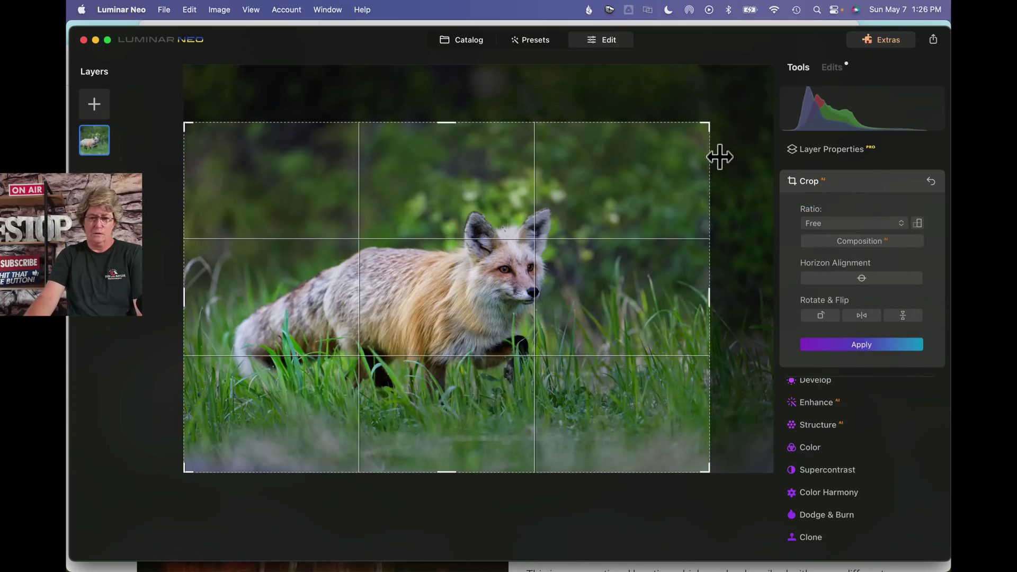
pyautogui.moveTo(709, 126); pyautogui.dragTo(704, 159)
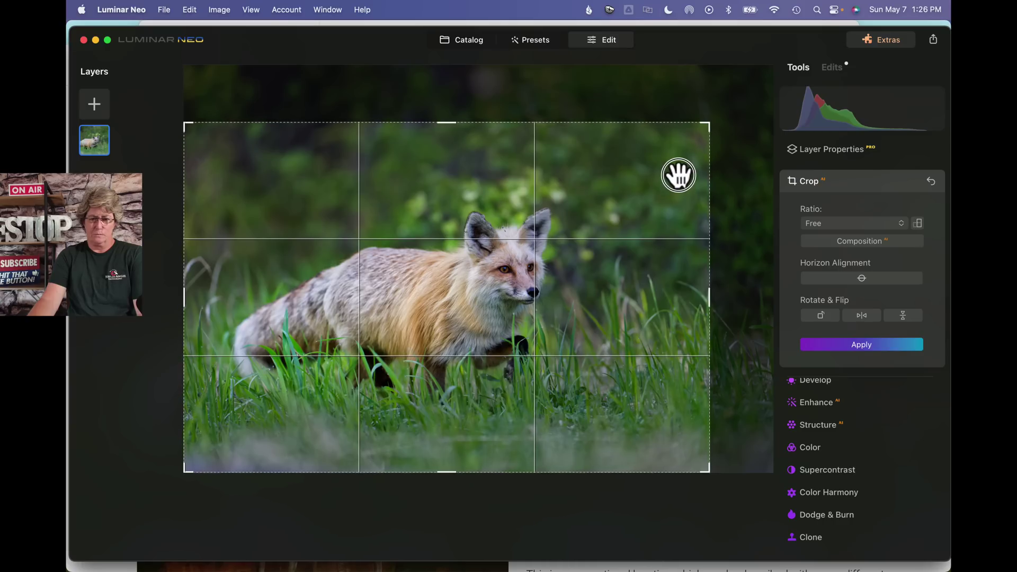
pyautogui.click(853, 345)
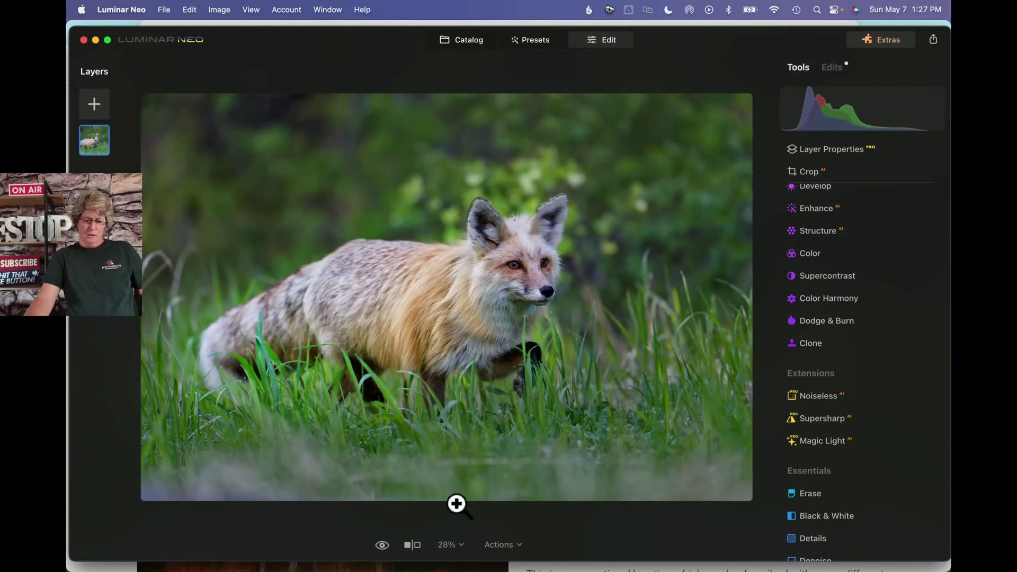
# Compare the cropped fox photo before and after the edits with the split view
pyautogui.click(410, 542)
pyautogui.moveTo(182, 311); pyautogui.dragTo(167, 280)
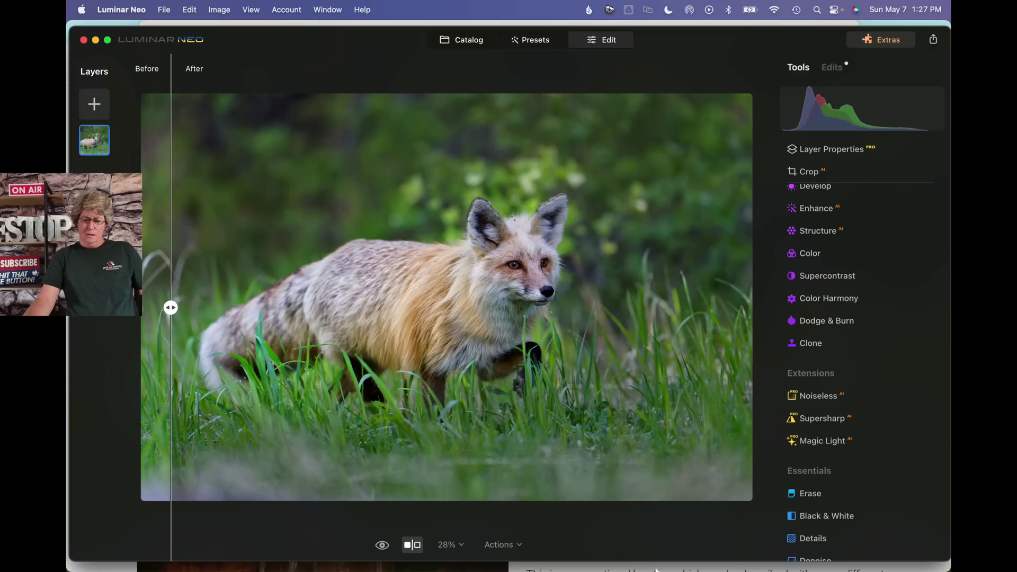
pyautogui.click(610, 543)
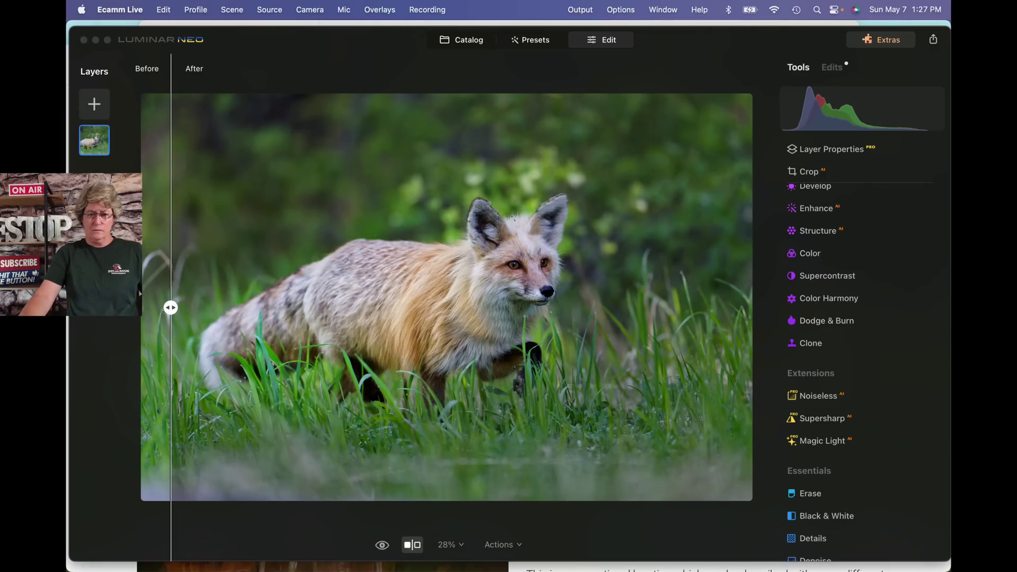